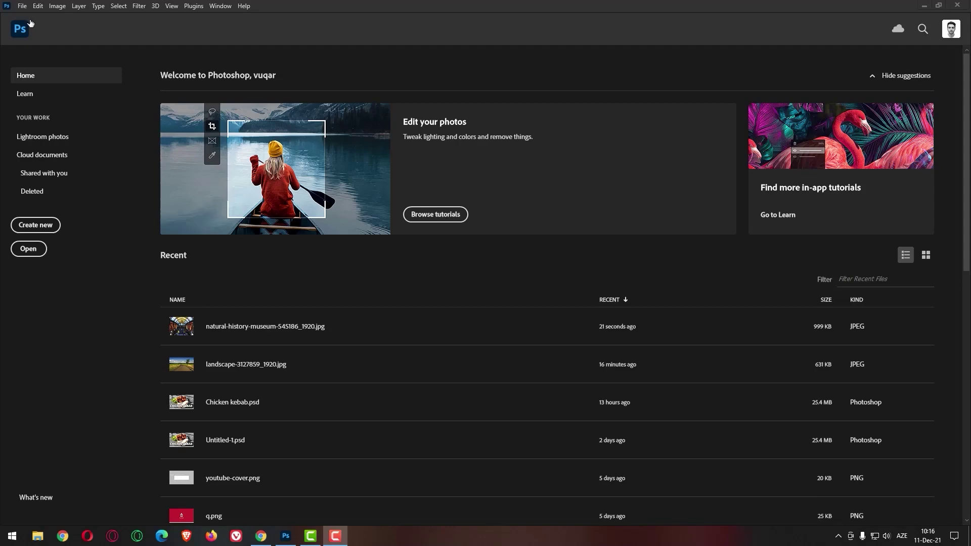
Open natural-history-museum-545186_1920.jpg from the Downloads folder.
click(22, 6)
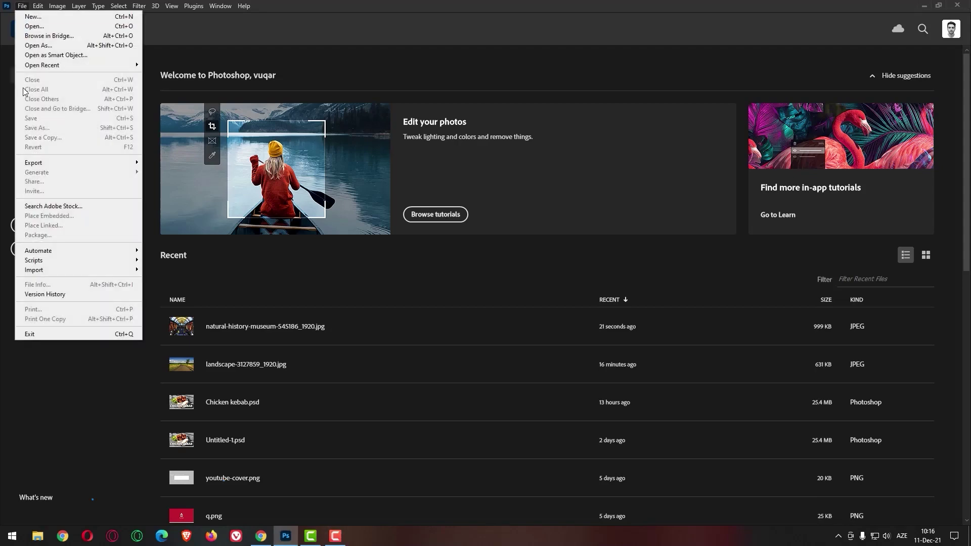
click(30, 27)
click(157, 89)
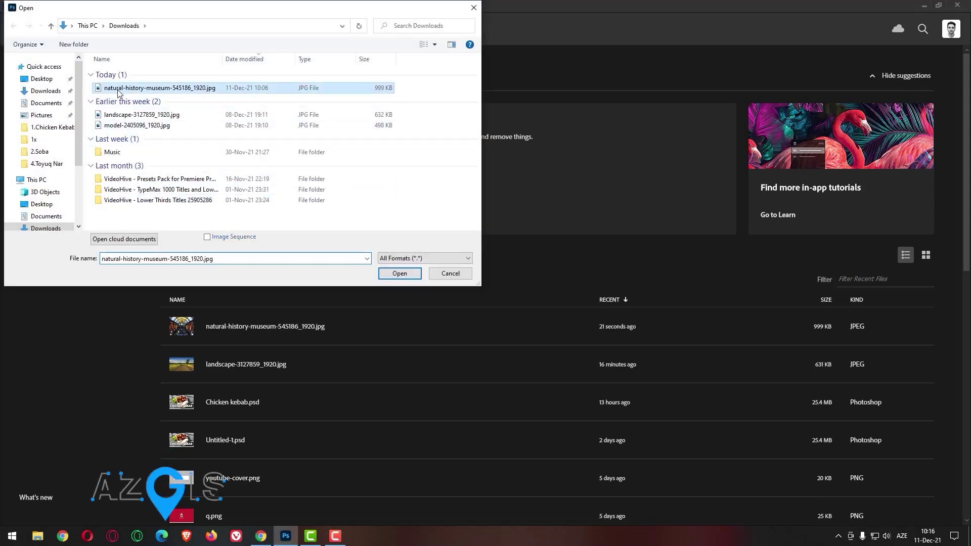
click(396, 270)
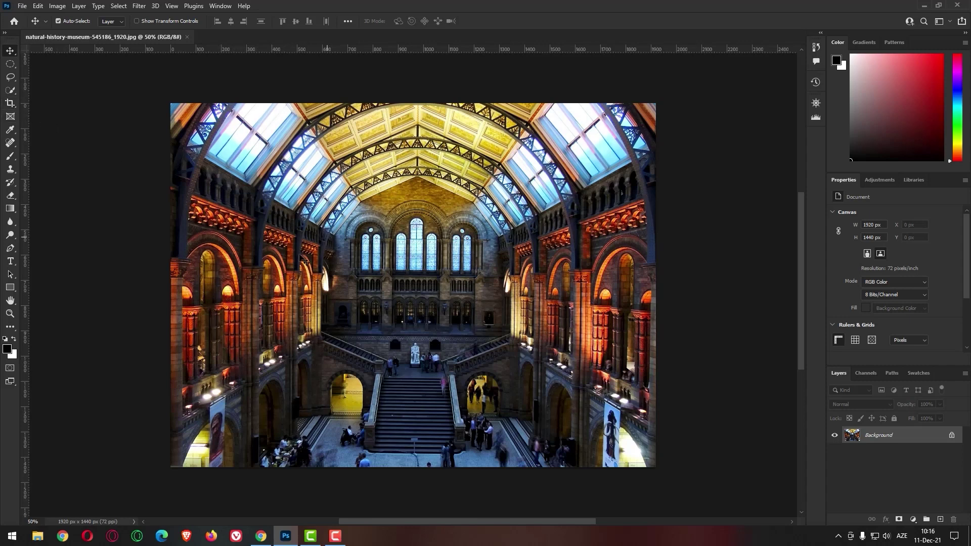
click(10, 104)
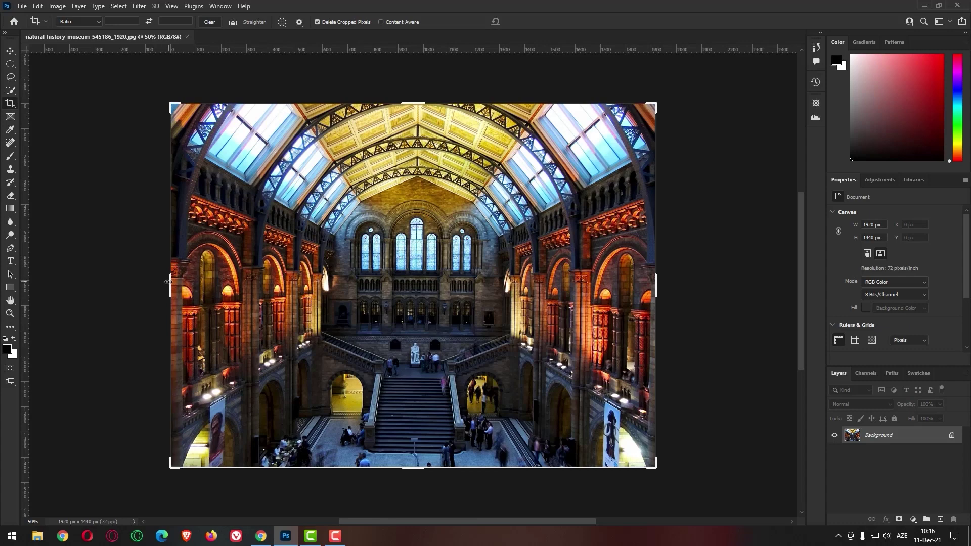
drag(169, 281, 291, 293)
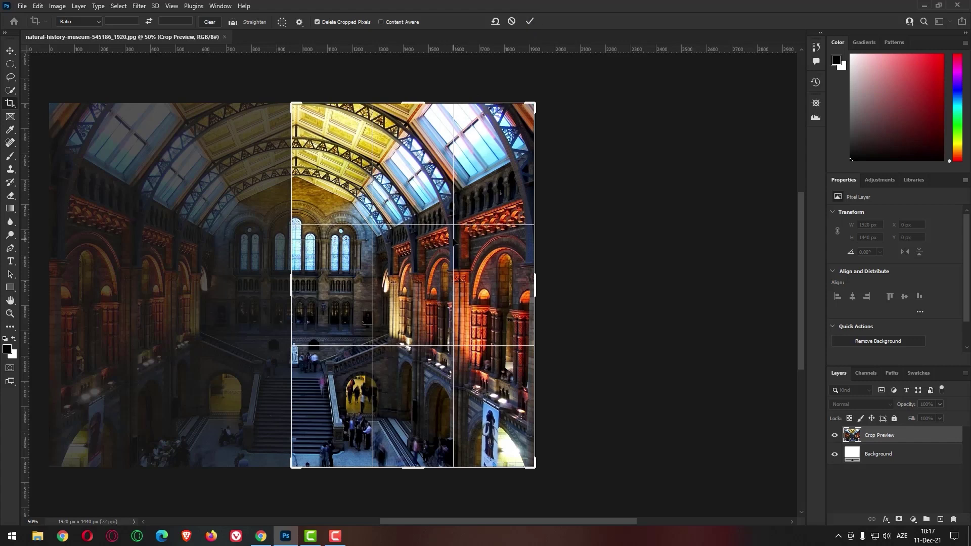
key(Return)
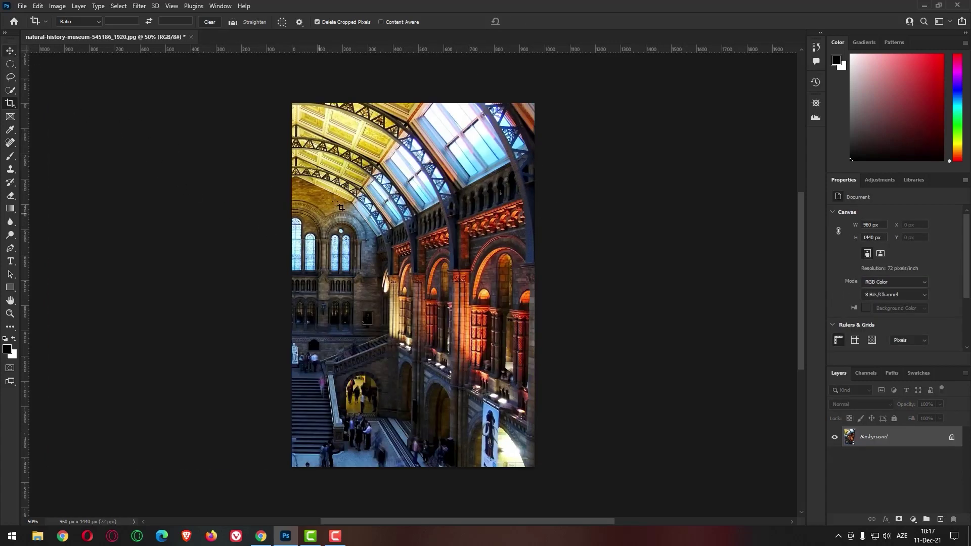
key(ctrl+z)
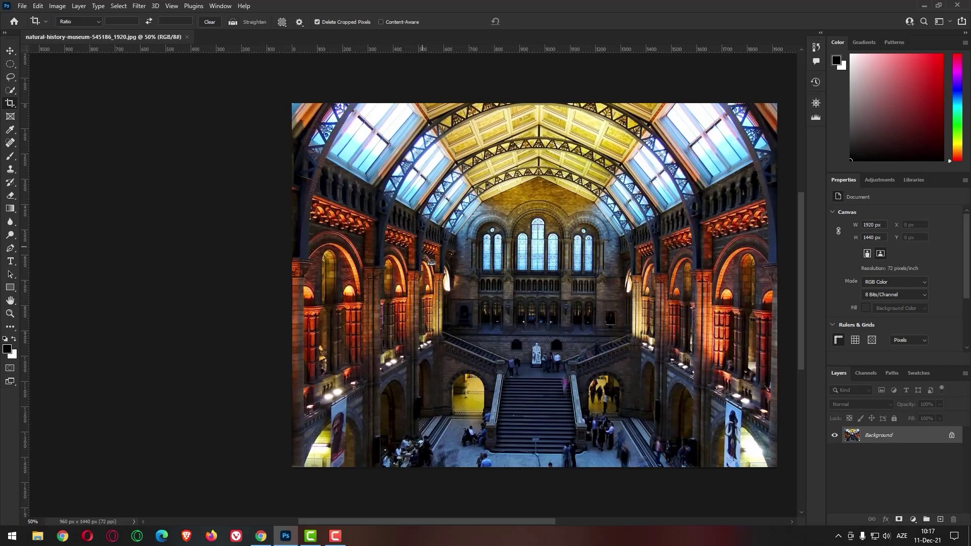
Try a 1:1 square crop, repositioning it and shrinking it to 786 px, then cancel it.
key(ctrl+0)
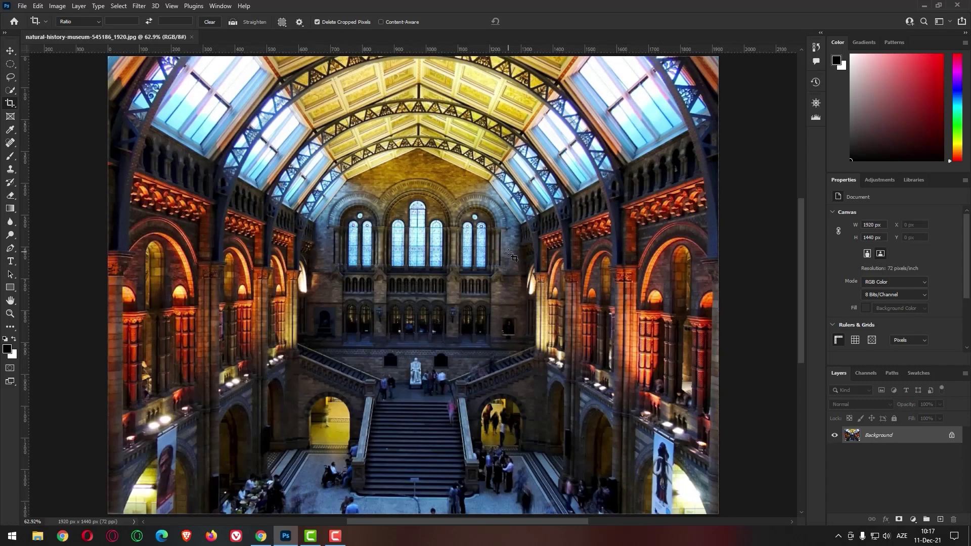
click(10, 105)
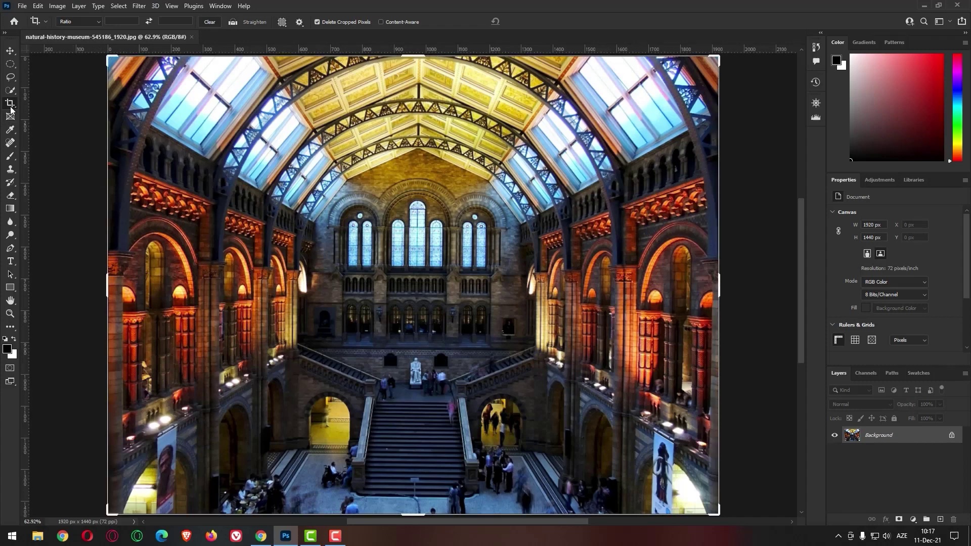
click(92, 22)
click(78, 65)
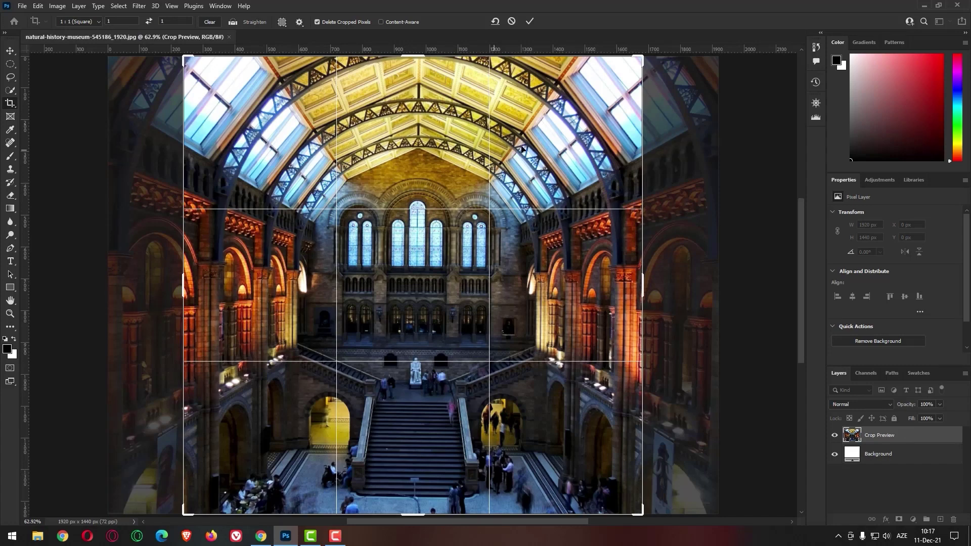
key(ctrl)
key(ctrl+minus)
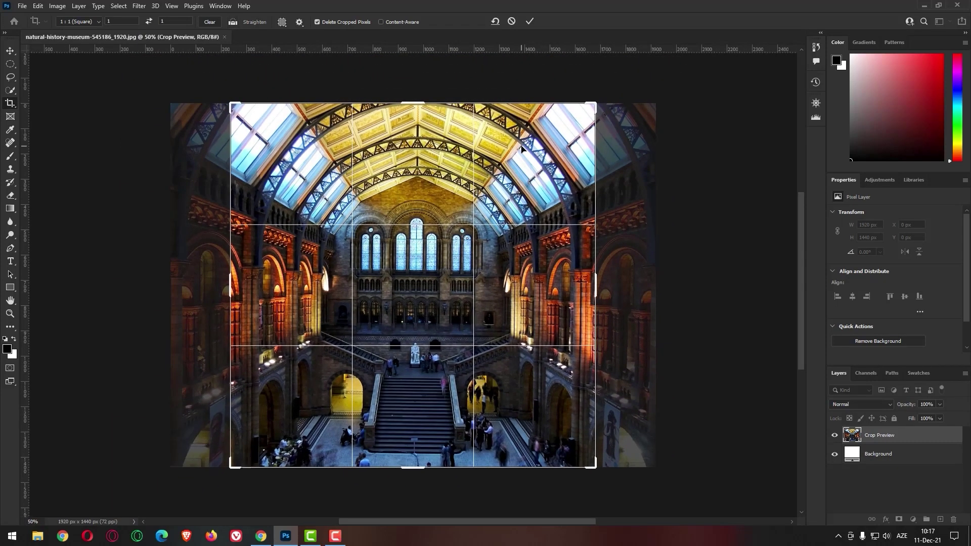
mouse_move(398, 281)
mouse_down()
mouse_move(463, 310)
mouse_move(456, 283)
mouse_up()
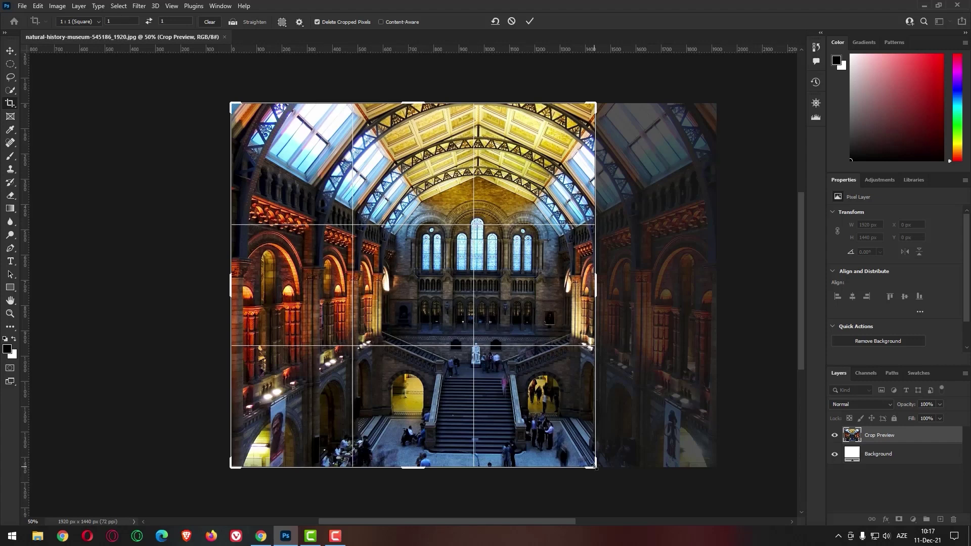
click(595, 466)
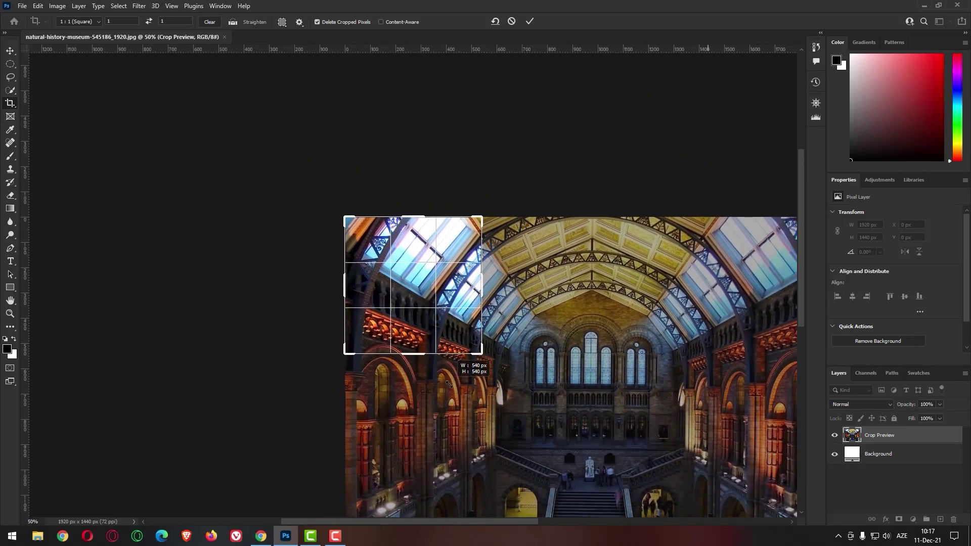
mouse_move(590, 463)
mouse_down()
mouse_move(489, 416)
mouse_move(553, 408)
mouse_move(546, 437)
mouse_move(609, 459)
mouse_up()
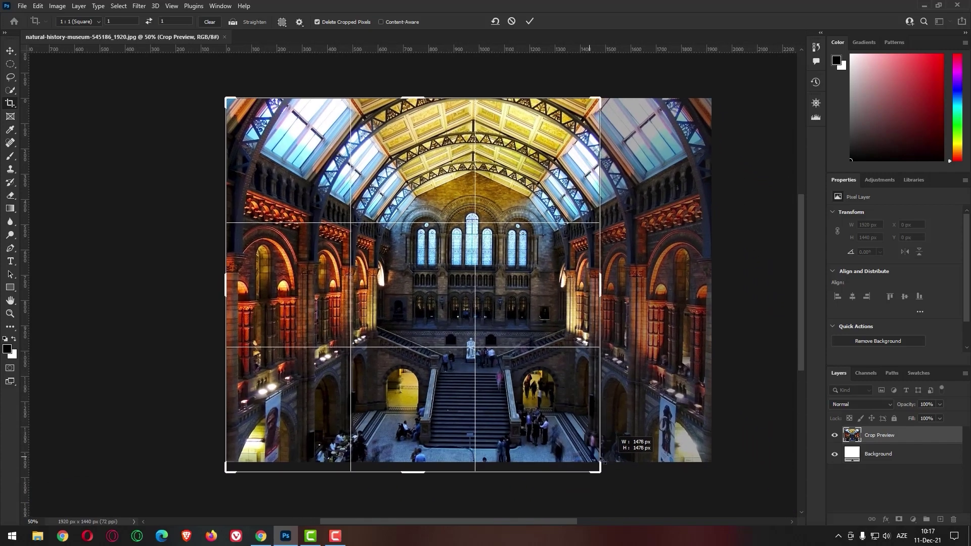
click(511, 22)
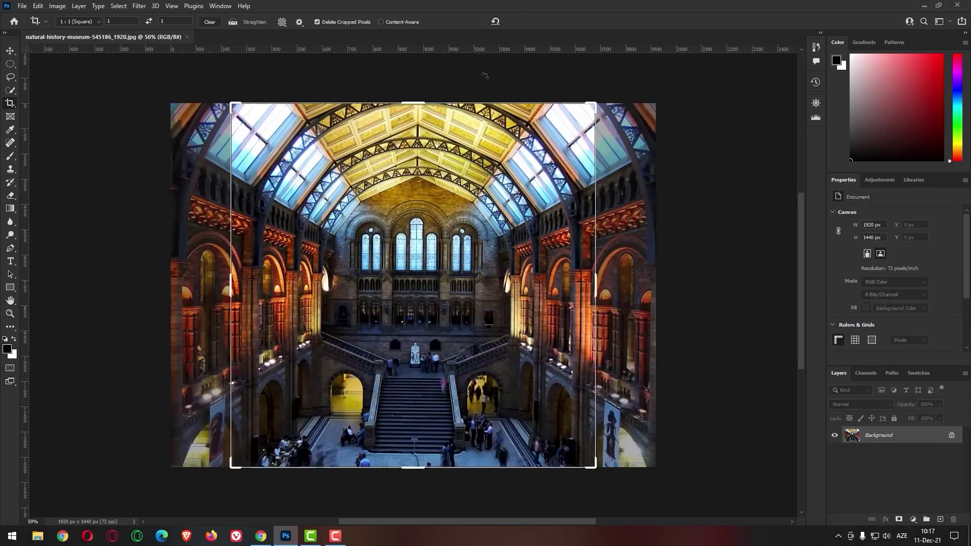
Switch the crop preset from square to a free ratio and discard the extended crop.
click(99, 21)
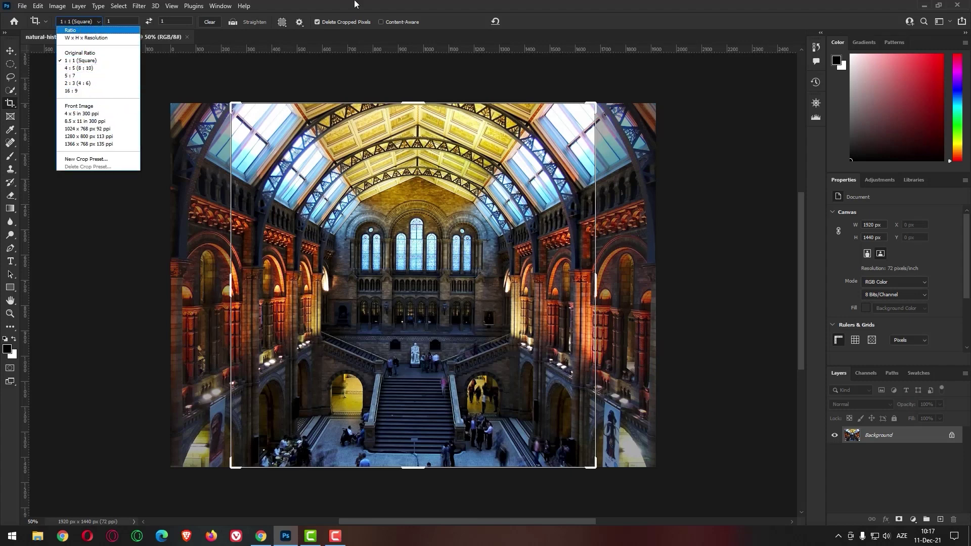
click(433, 4)
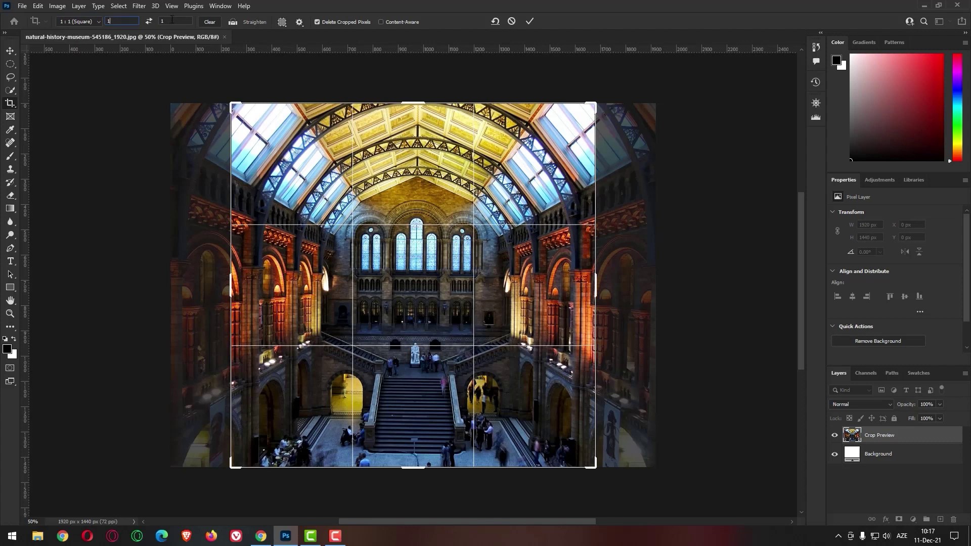
click(94, 22)
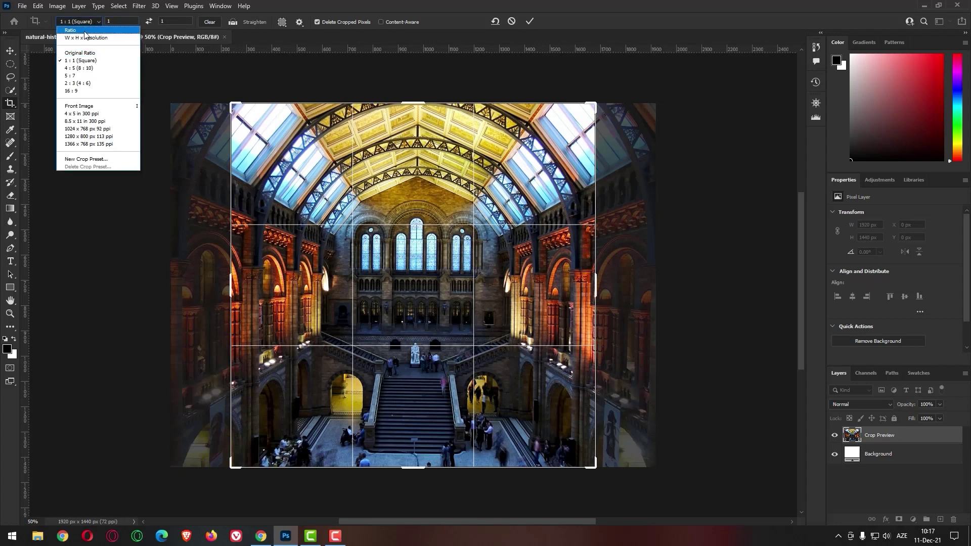
click(144, 147)
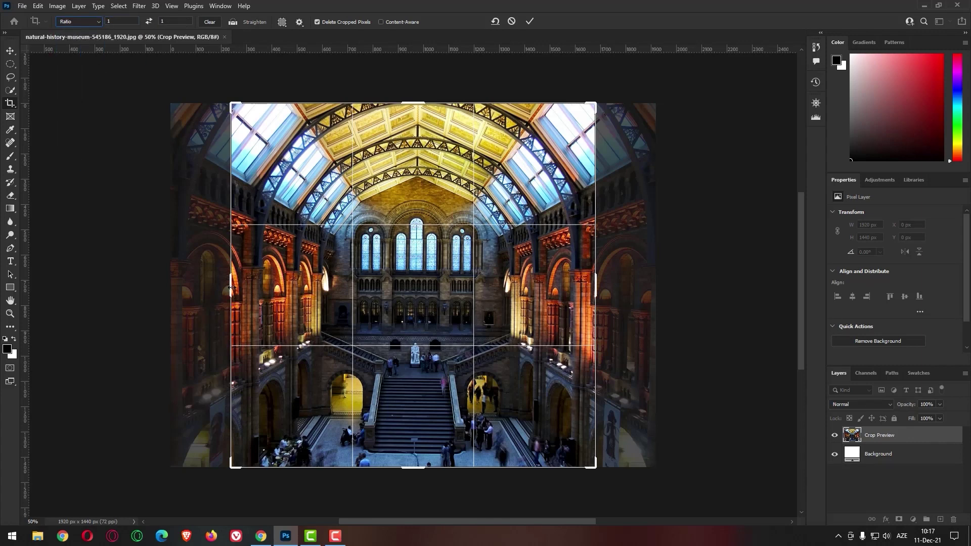
drag(230, 286, 181, 287)
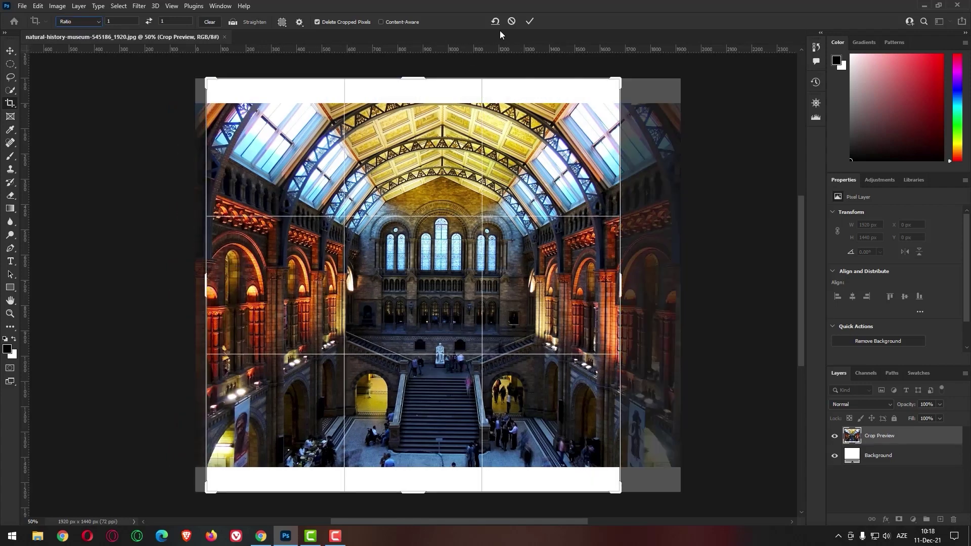
key(Escape)
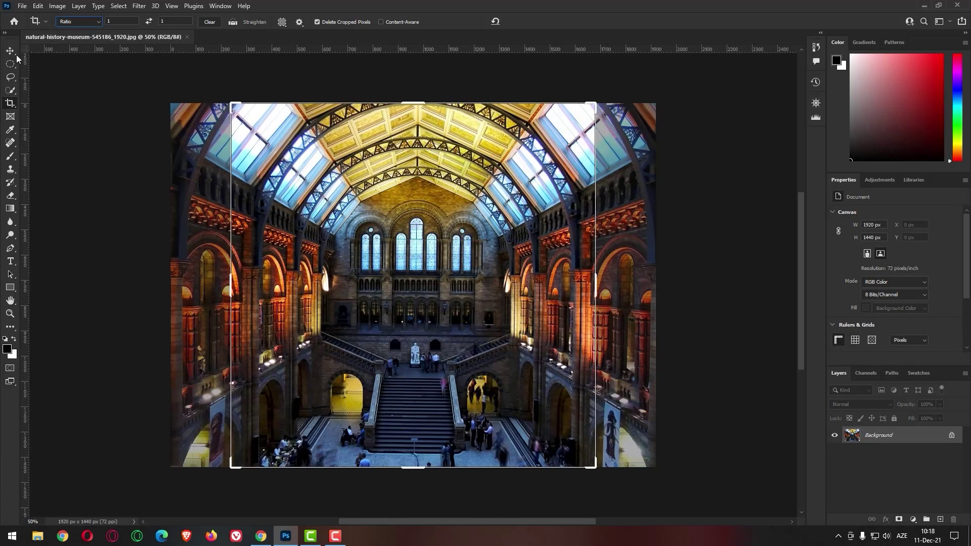
Commit a free-ratio 1520×1440 centred crop, then undo it back to 1920×1440.
click(11, 103)
click(96, 22)
mouse_move(230, 292)
mouse_down()
mouse_move(289, 299)
mouse_move(196, 295)
mouse_move(217, 297)
mouse_up()
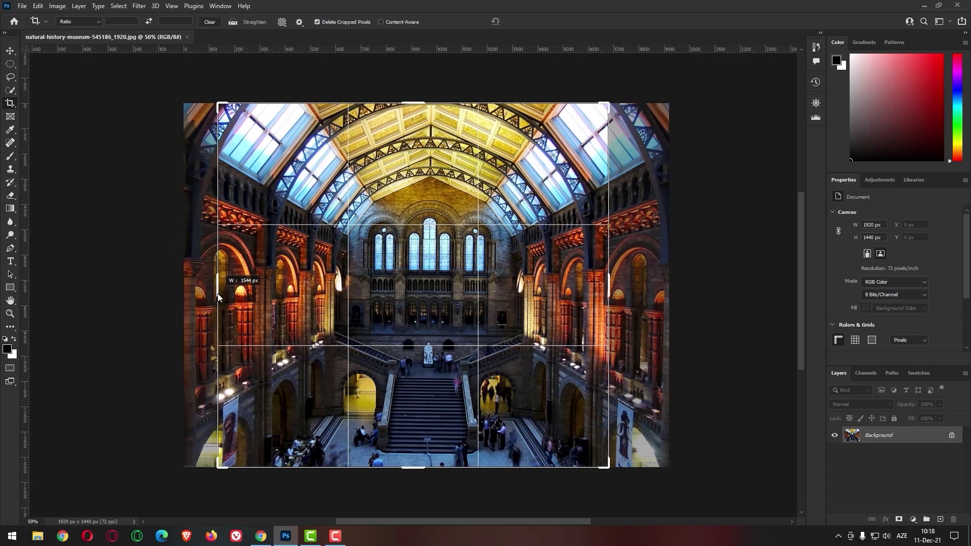
mouse_move(218, 297)
mouse_down()
mouse_move(159, 300)
mouse_move(354, 300)
mouse_move(221, 298)
mouse_up()
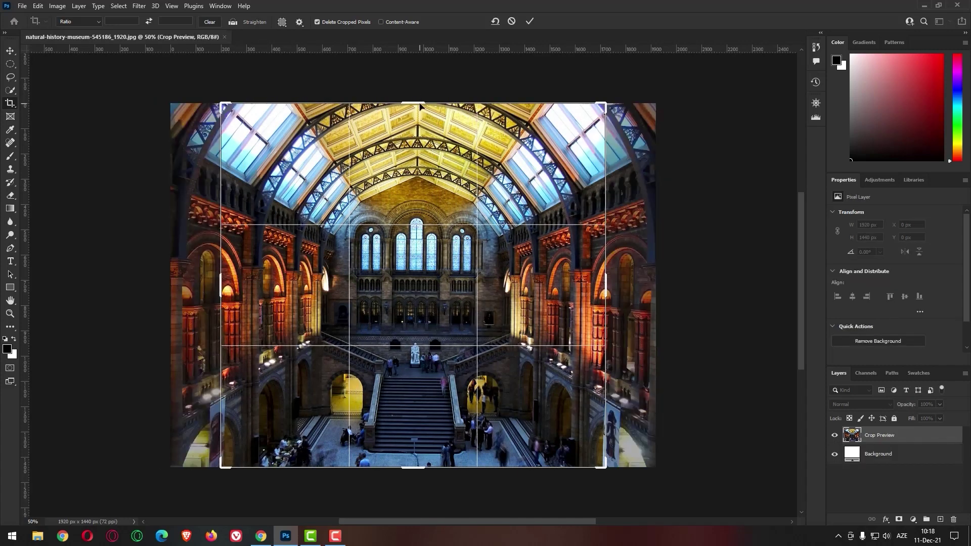
mouse_move(421, 106)
mouse_down()
mouse_move(415, 204)
mouse_move(425, 118)
mouse_move(419, 128)
mouse_up()
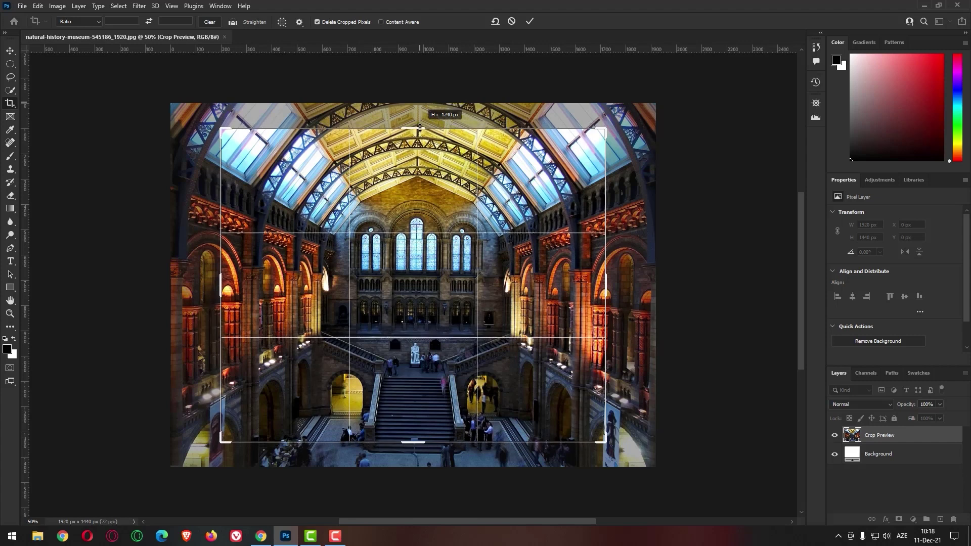
mouse_move(419, 129)
mouse_down()
mouse_move(403, 255)
mouse_move(430, 104)
mouse_up()
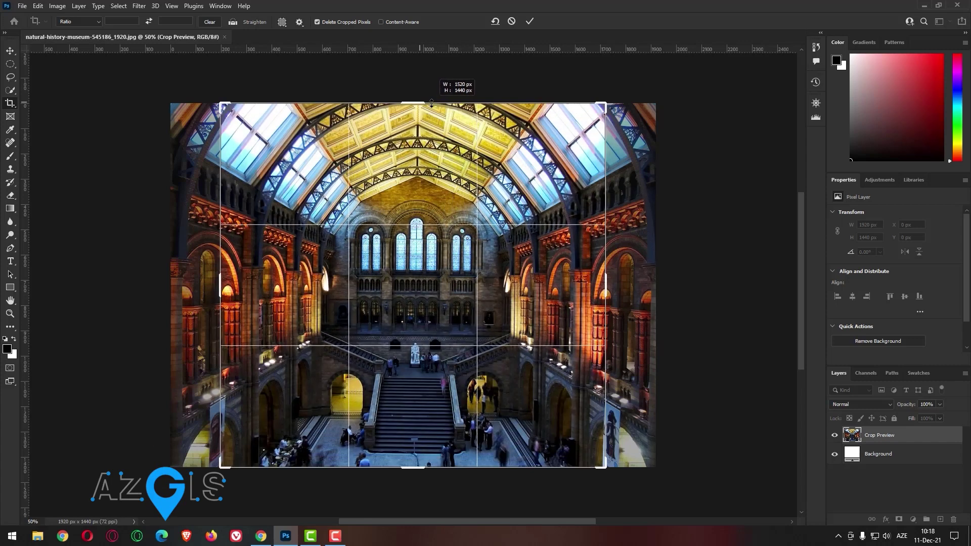
click(530, 22)
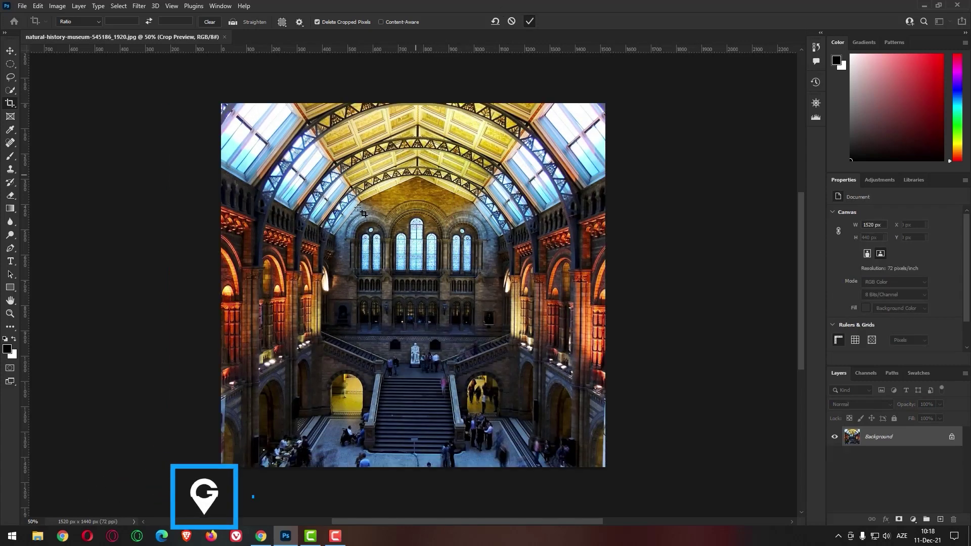
key(ctrl+z)
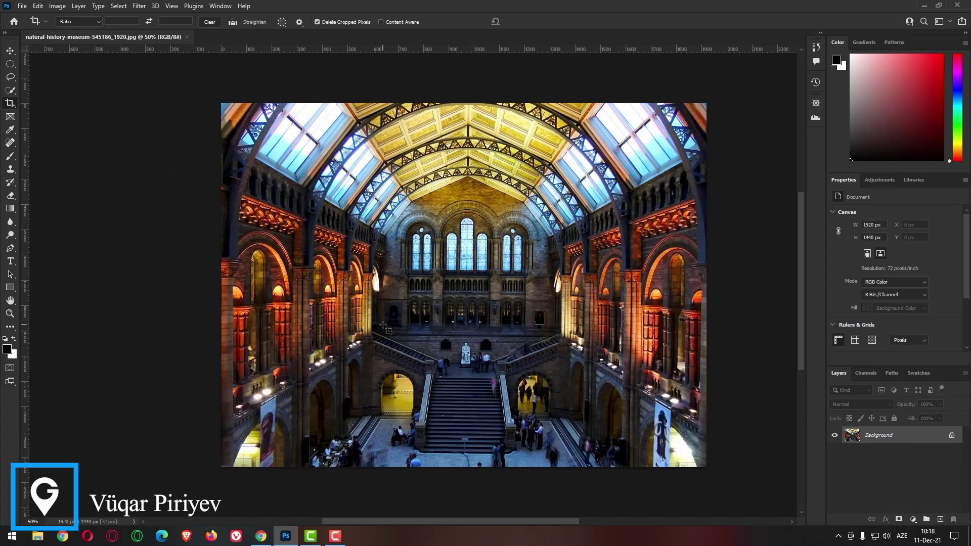
Place four Perspective Crop corners around the left-wall cornice and arch.
right_click(11, 104)
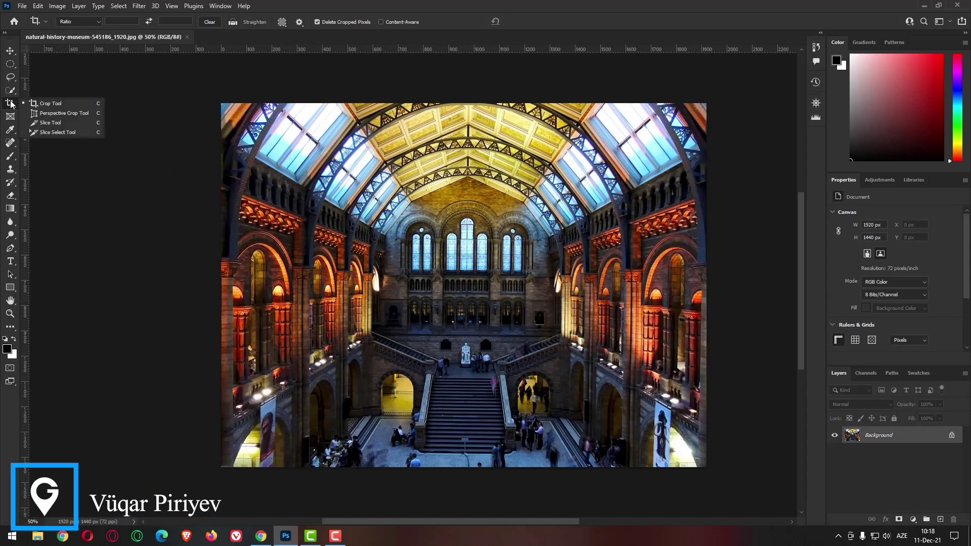
click(60, 113)
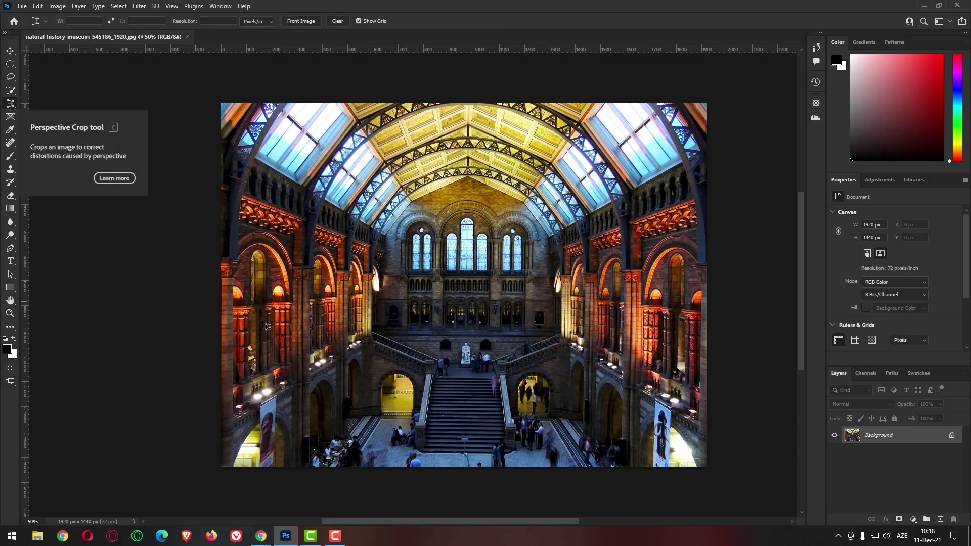
click(242, 199)
click(303, 219)
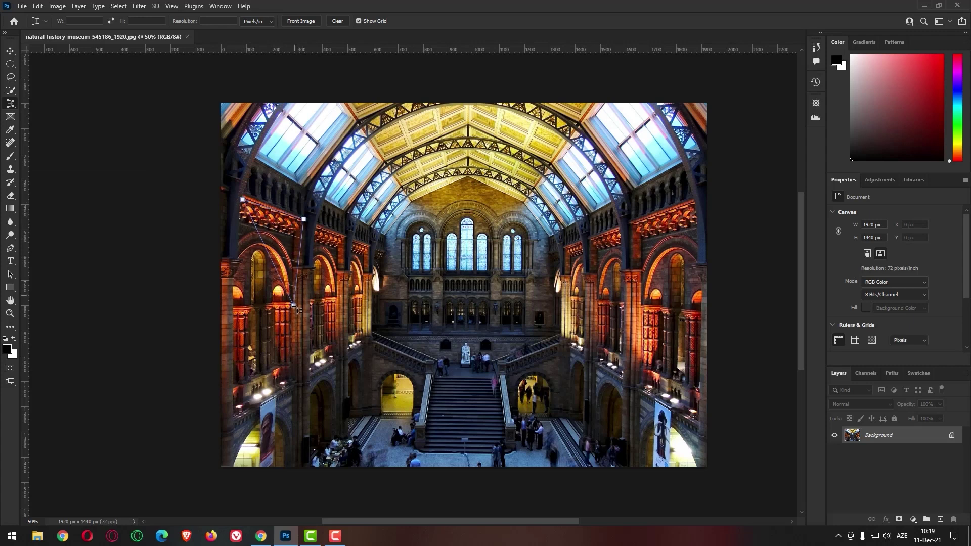
click(295, 298)
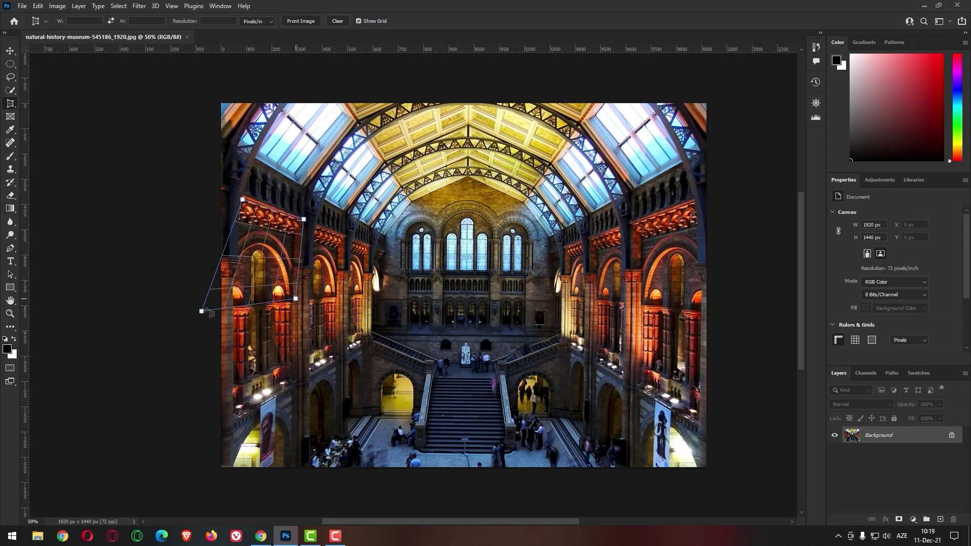
click(233, 305)
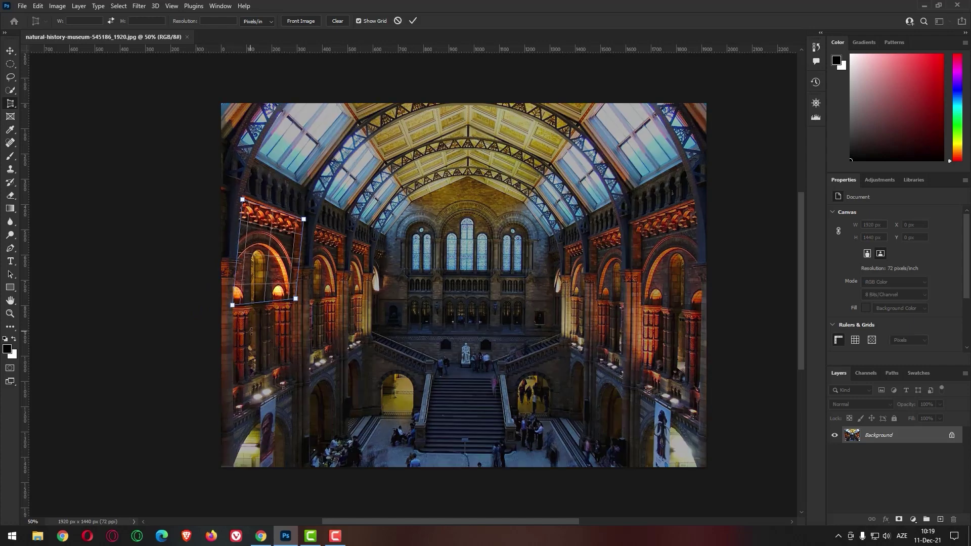
Zoom in and adjust the perspective crop corners to fit the arch and frieze.
key(ctrl+plus)
key(ctrl+plus)
key(ctrl+plus)
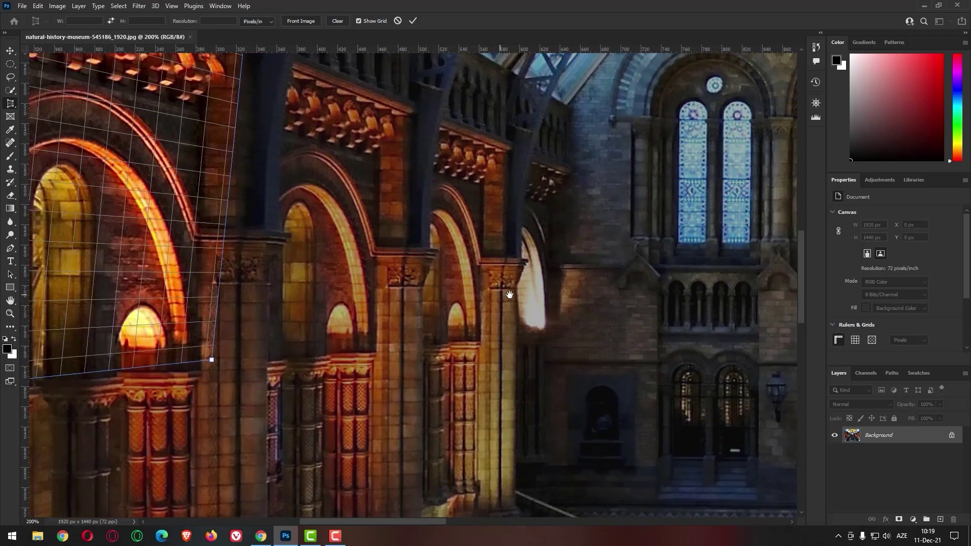
mouse_move(200, 275)
mouse_down()
mouse_move(389, 226)
mouse_move(376, 322)
mouse_up()
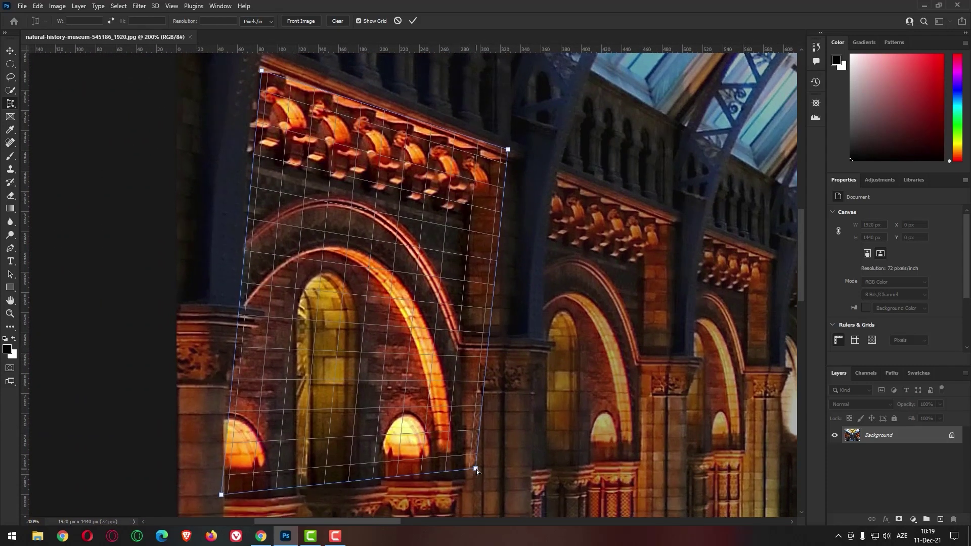
drag(475, 468, 492, 447)
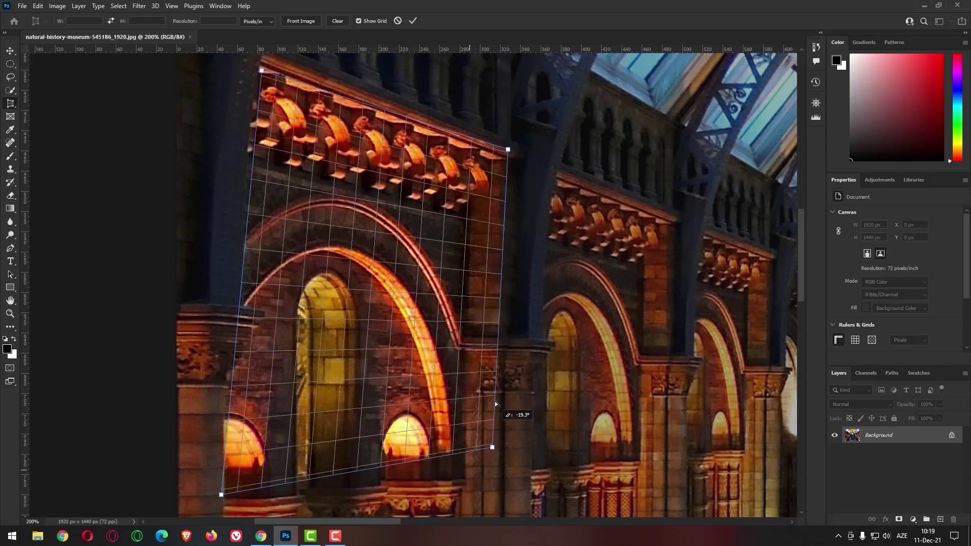
drag(494, 403, 500, 345)
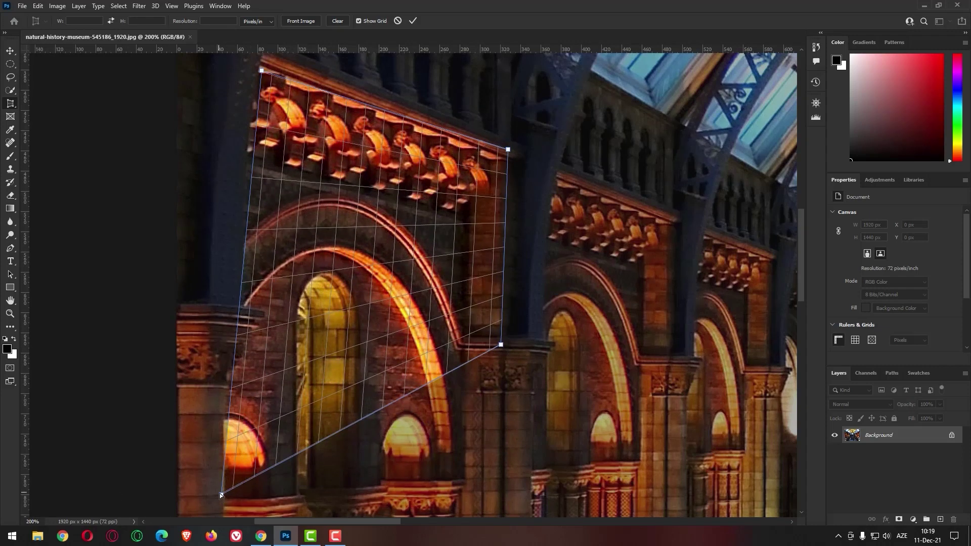
drag(220, 493, 240, 307)
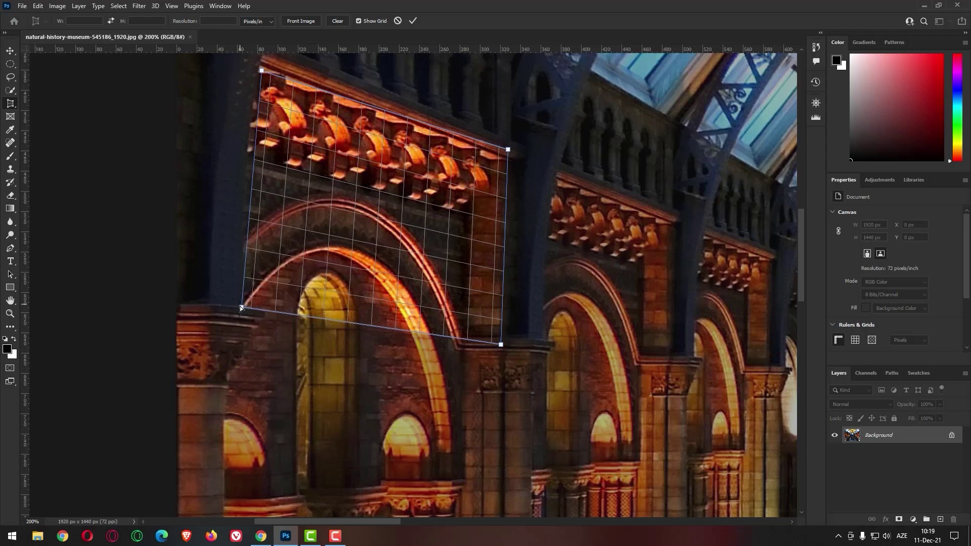
mouse_move(285, 89)
mouse_down()
mouse_move(282, 165)
mouse_move(275, 144)
mouse_up()
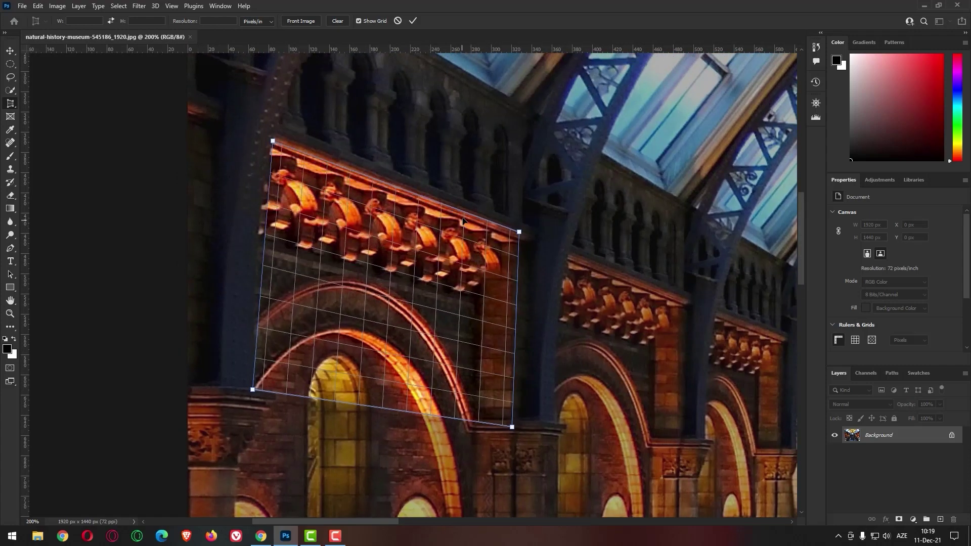
drag(520, 233, 520, 234)
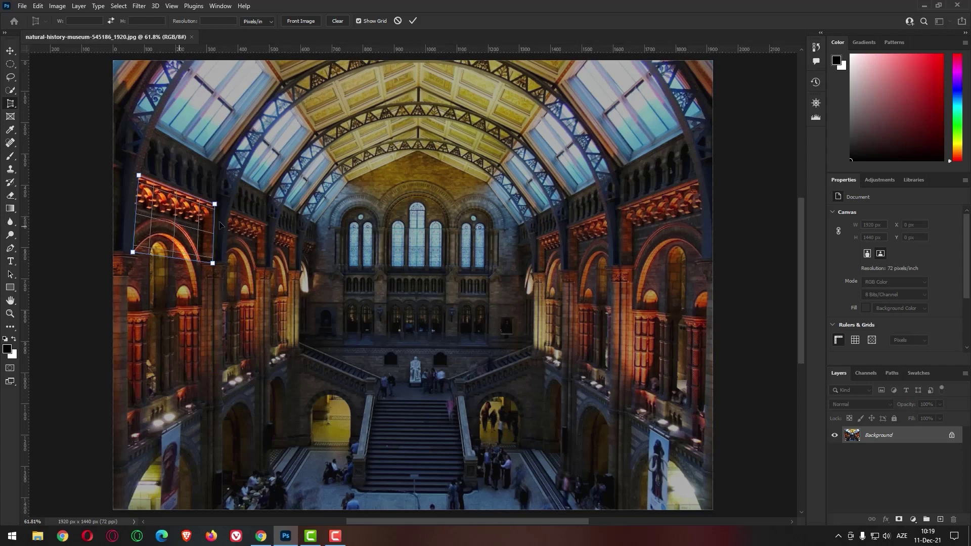
Apply the perspective crop to a 332×443 arch image, then undo back to 1920×1440.
click(413, 20)
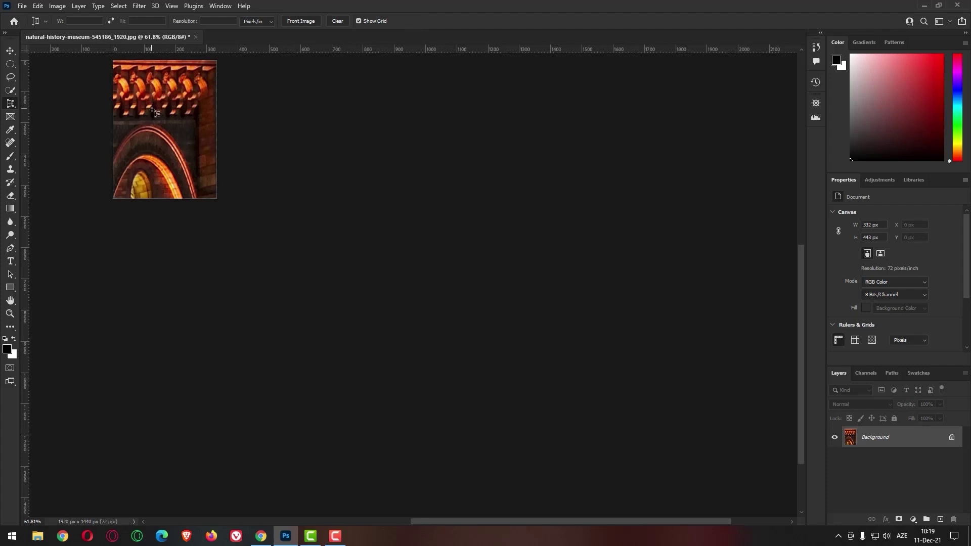
key(ctrl+minus)
key(ctrl+minus)
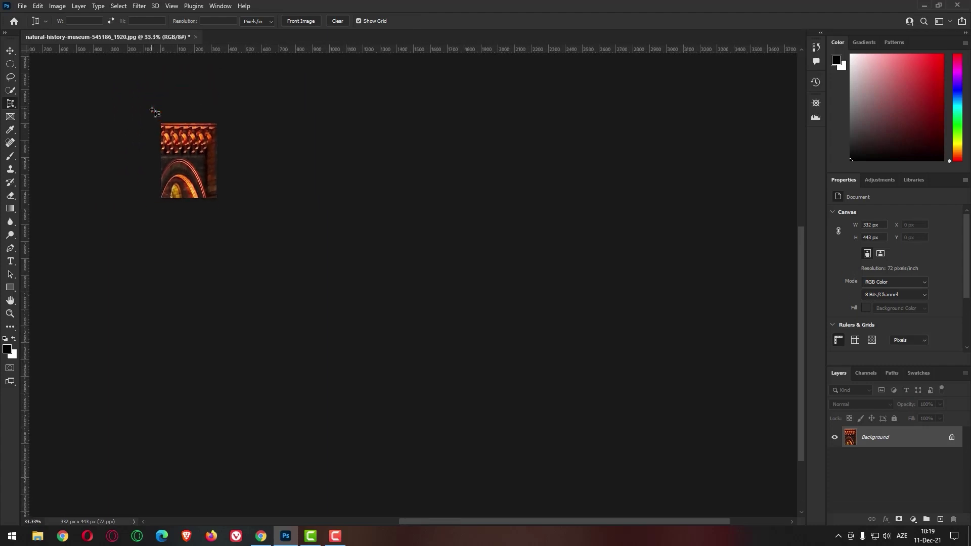
key(ctrl+0)
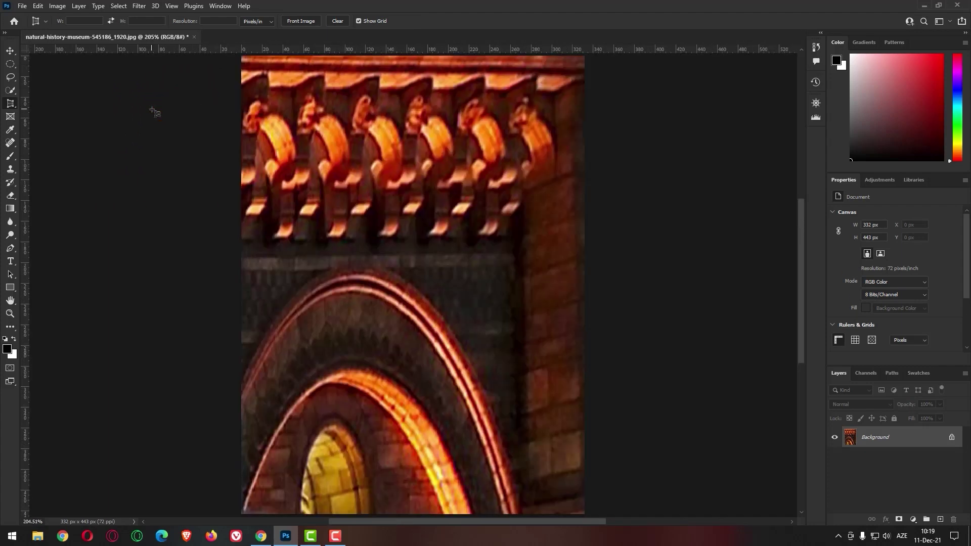
key(ctrl+z)
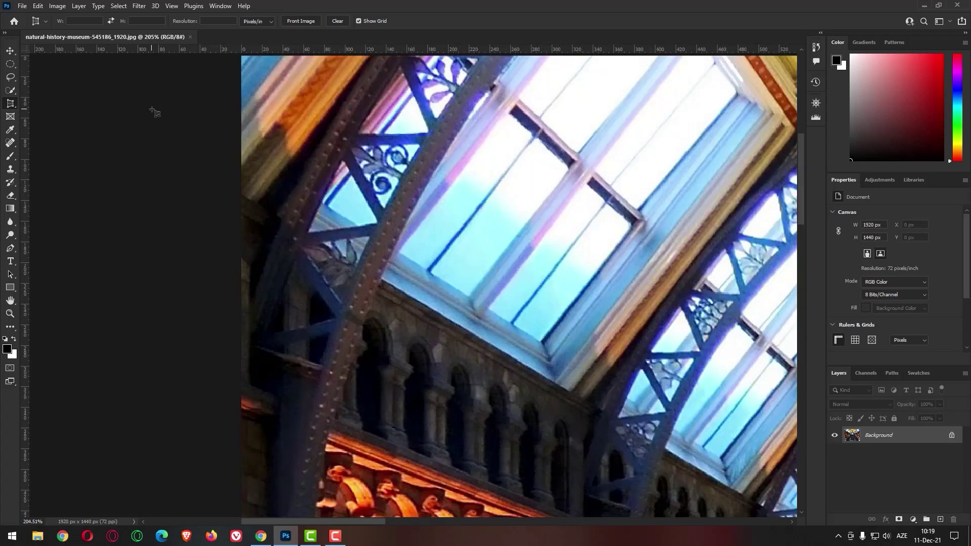
key(ctrl+0)
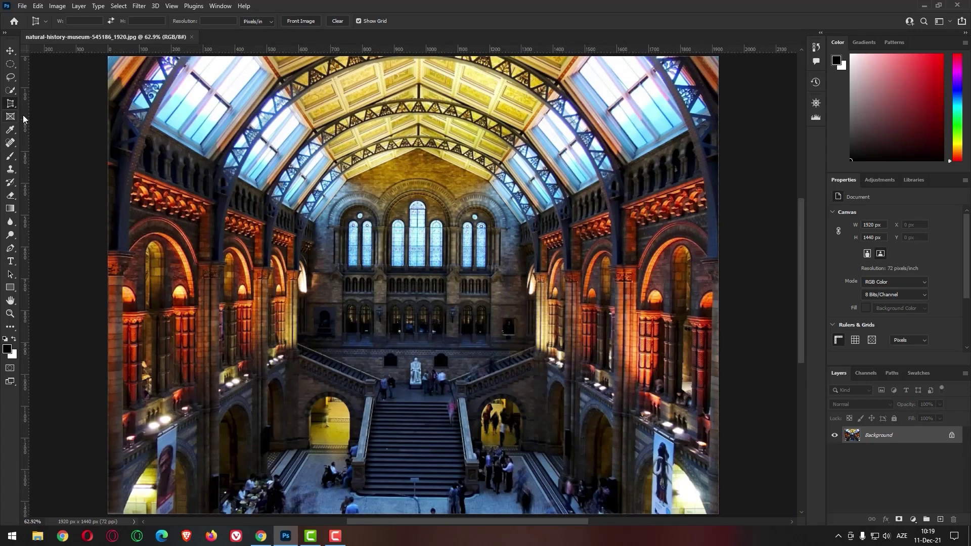
Draw three slices over the upper-left area, central roof, and middle arches.
right_click(11, 104)
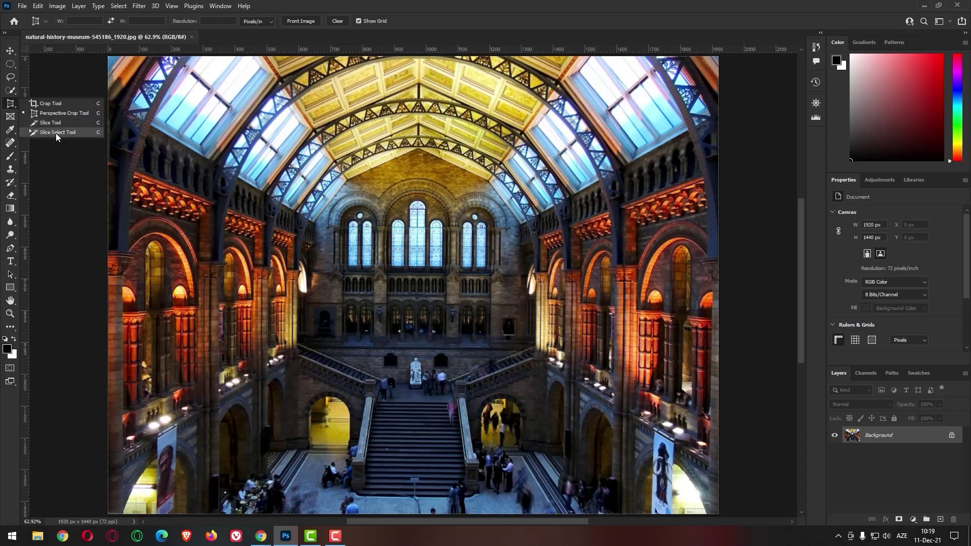
click(44, 122)
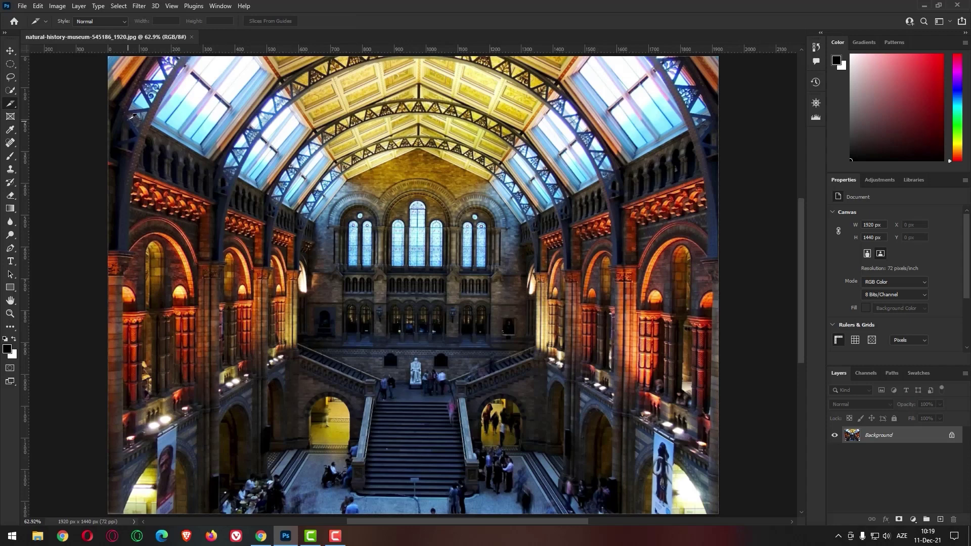
drag(126, 116, 419, 241)
drag(450, 130, 688, 209)
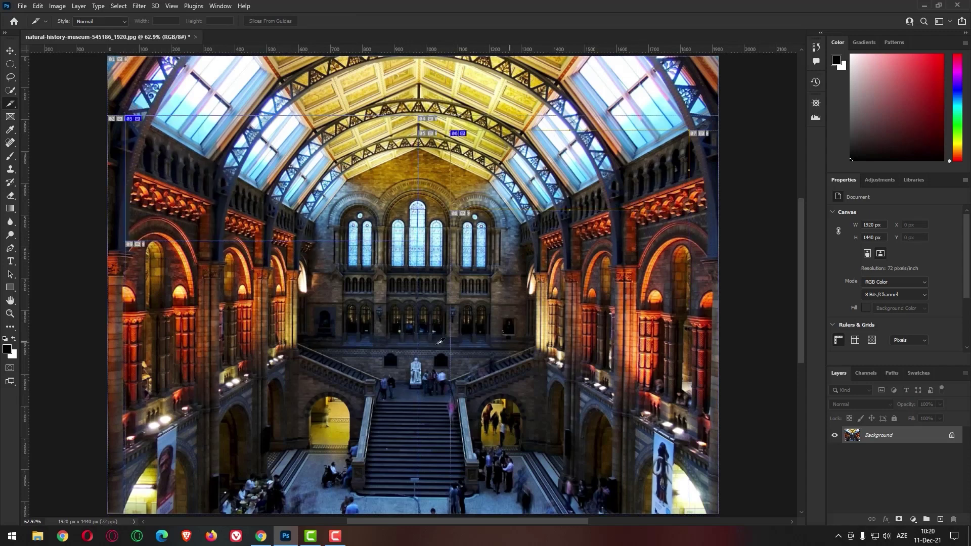
drag(225, 314, 642, 443)
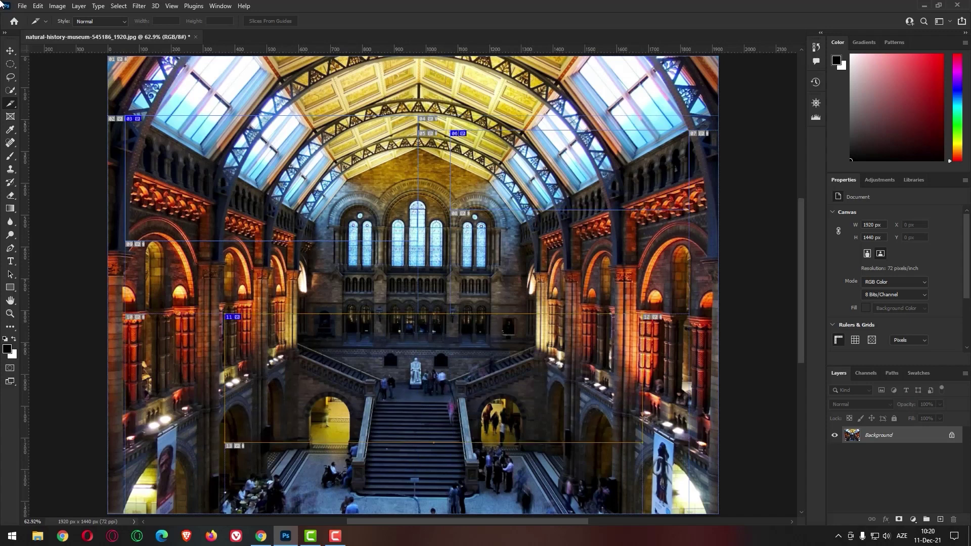
Raise slice 11's top edge and pull its right edge left.
right_click(15, 106)
click(62, 133)
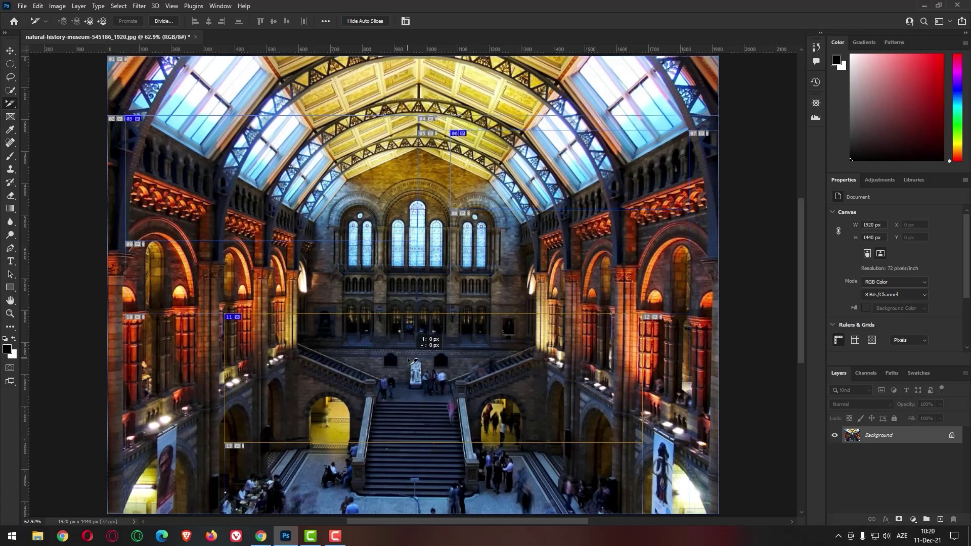
drag(418, 313, 440, 268)
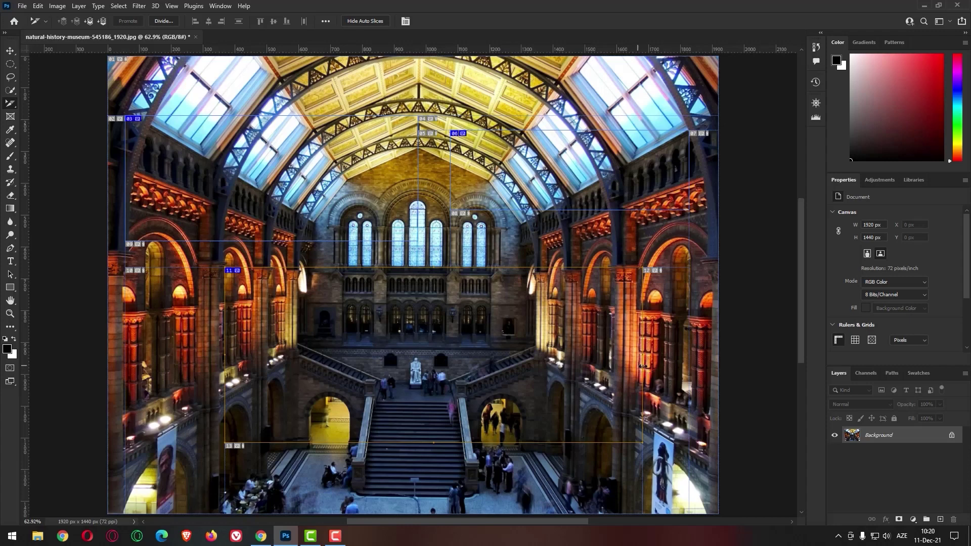
drag(642, 354, 490, 354)
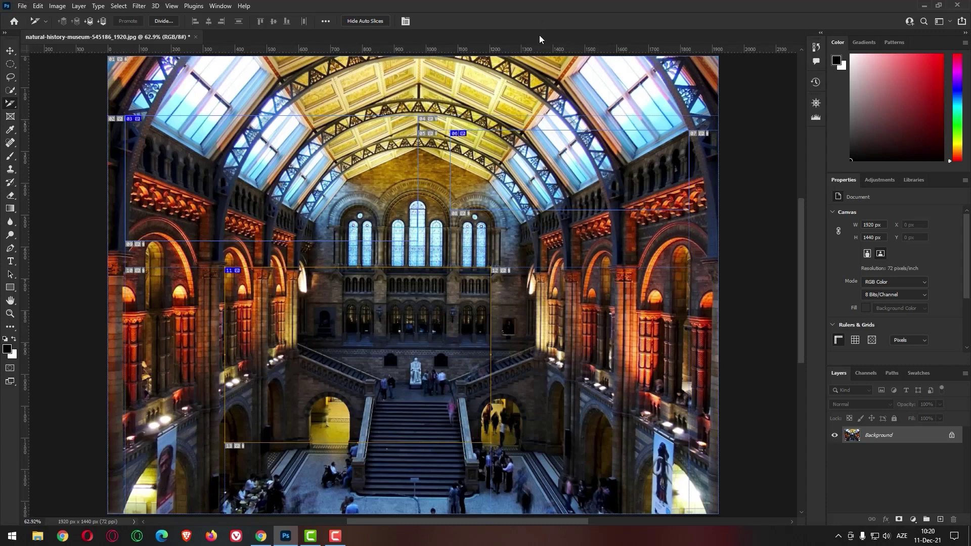
Open Save for Web, keep PNG-24 as the format, and continue to saving.
key(ctrl+shift+alt+s)
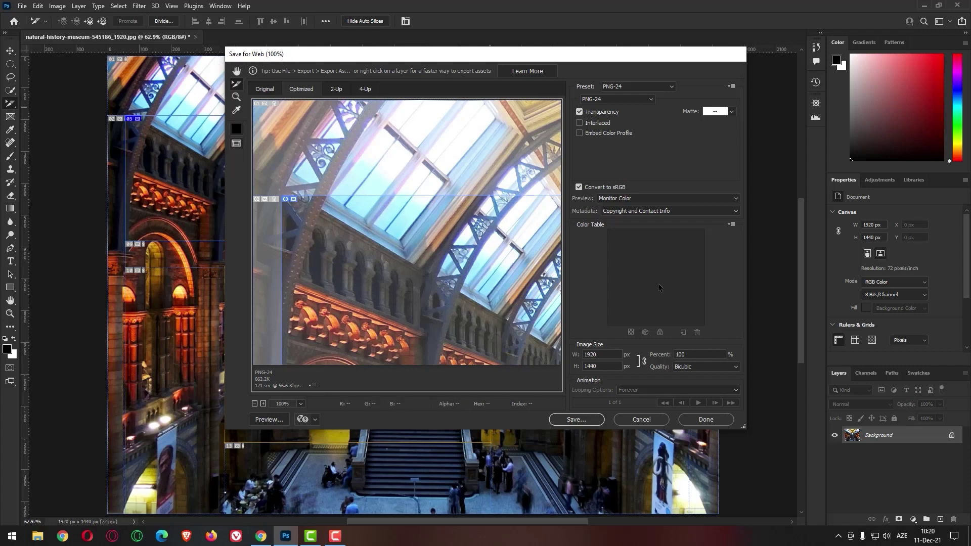
click(661, 87)
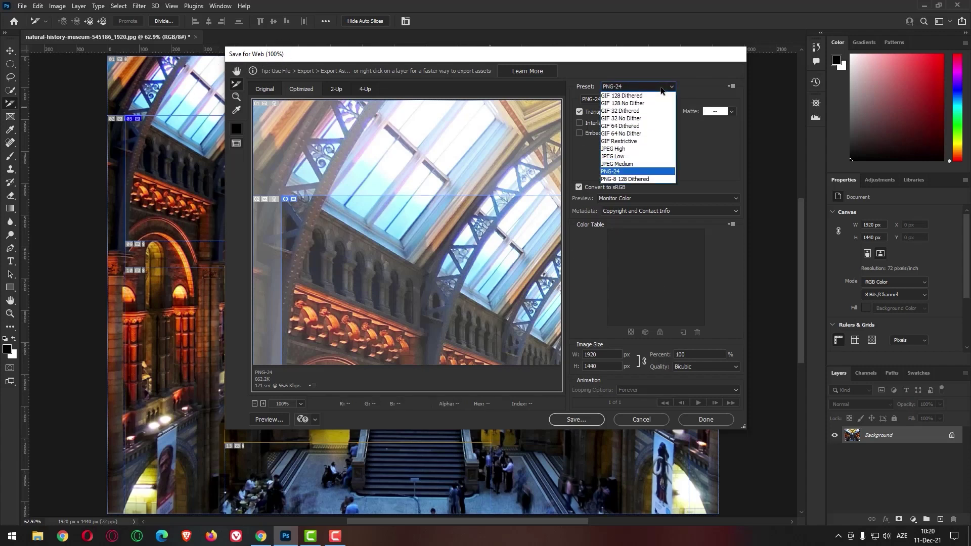
click(661, 89)
click(622, 100)
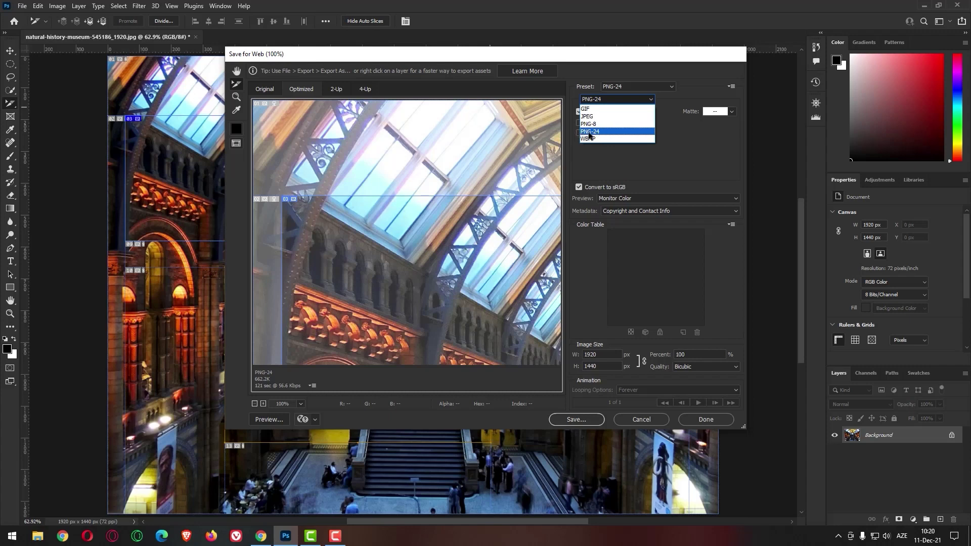
click(589, 132)
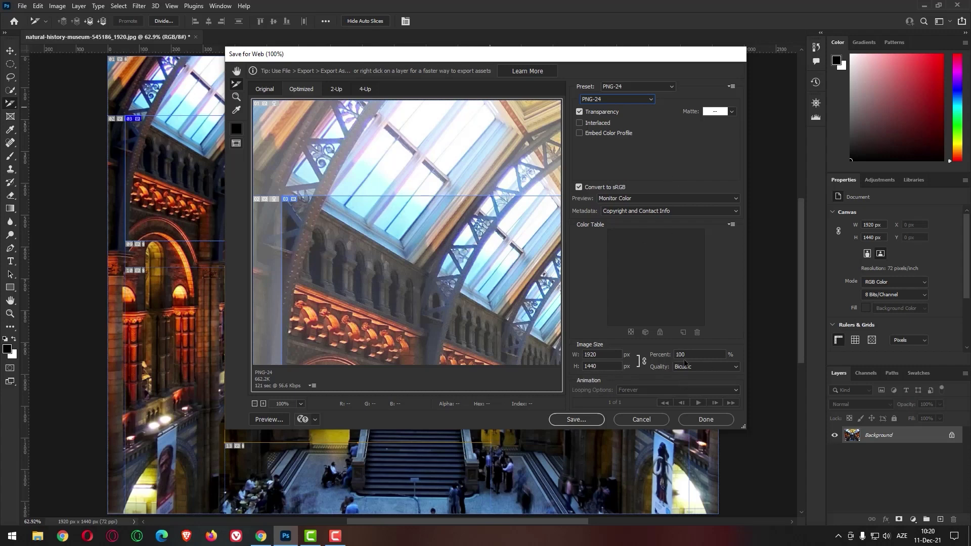
click(575, 419)
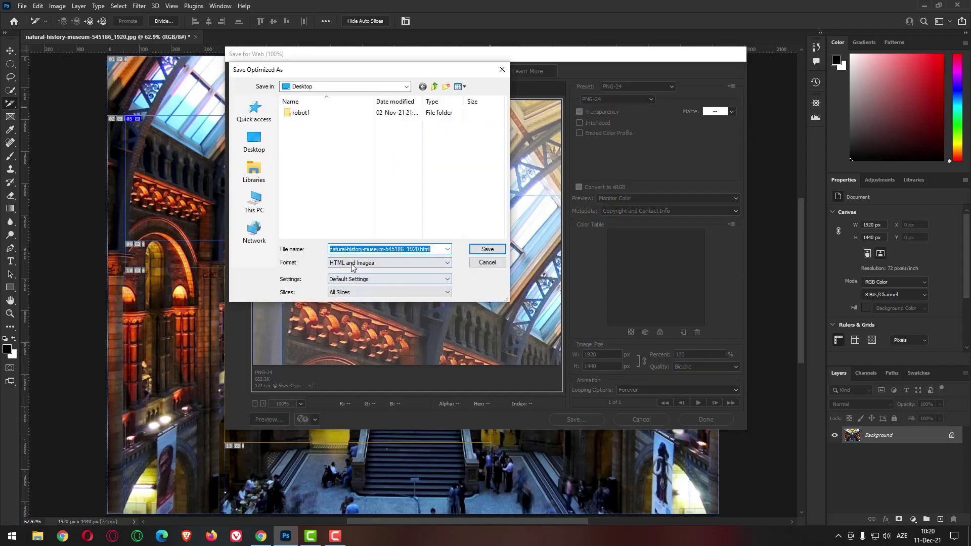
Save the sliced photo to the Desktop as HTML and Images.
click(375, 264)
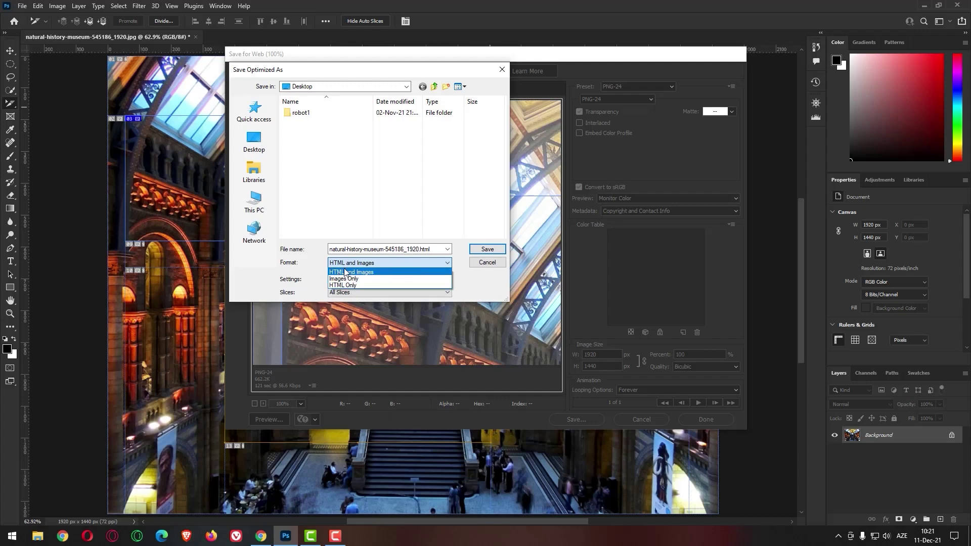
click(345, 272)
drag(330, 249, 432, 249)
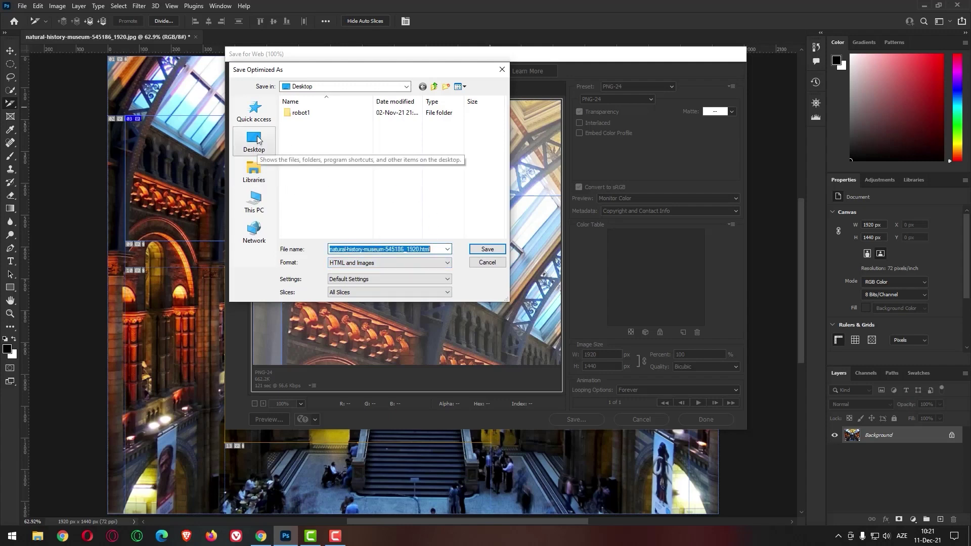
click(275, 140)
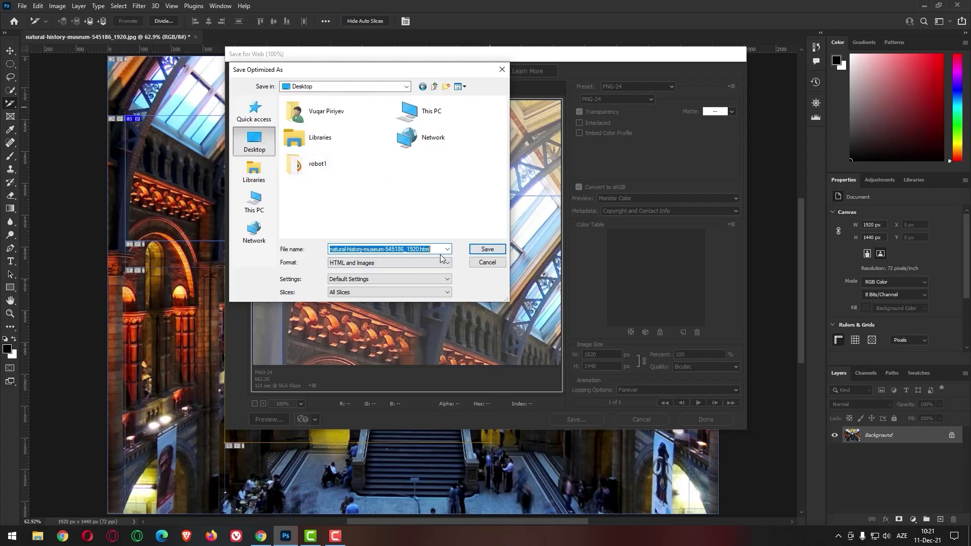
click(486, 250)
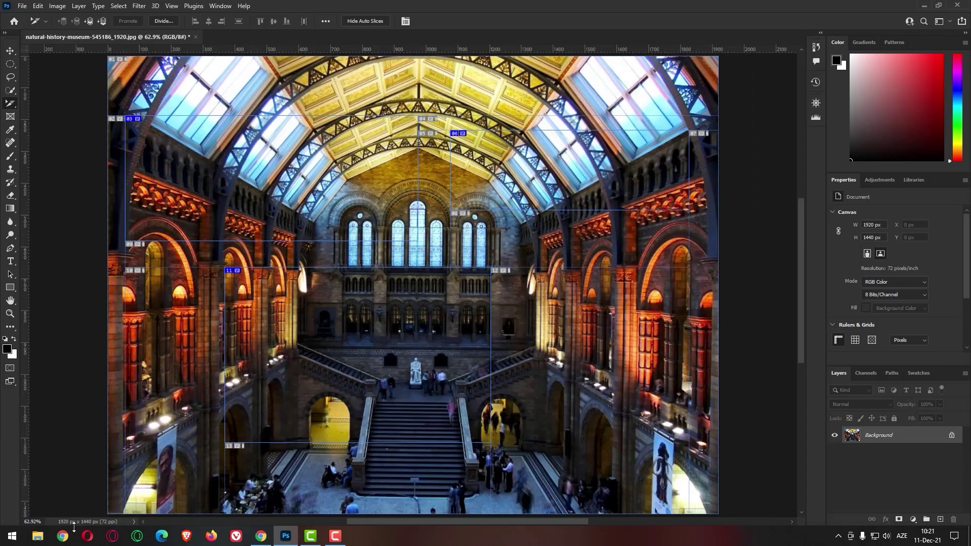
Browse the PNG slices in the Desktop images folder, then open the natural-history HTML page.
click(38, 537)
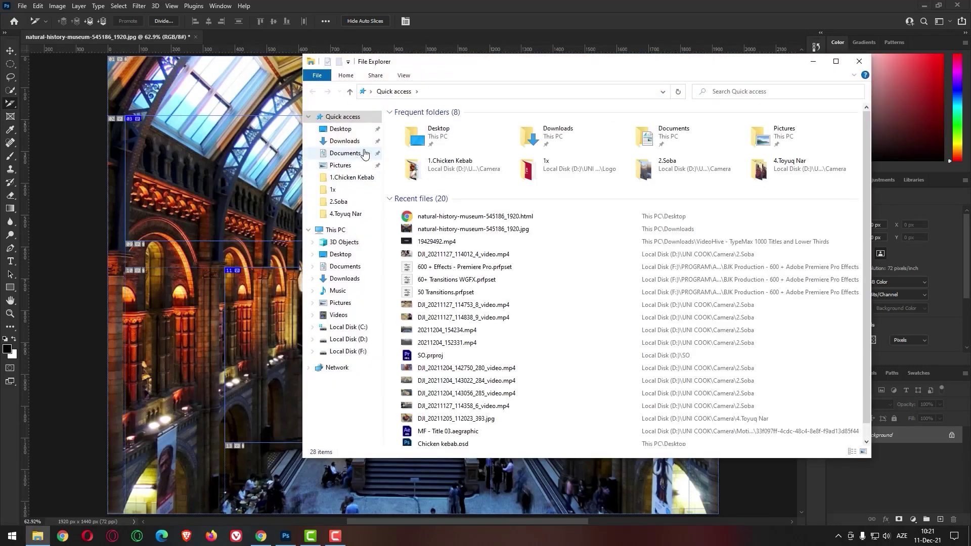
click(340, 129)
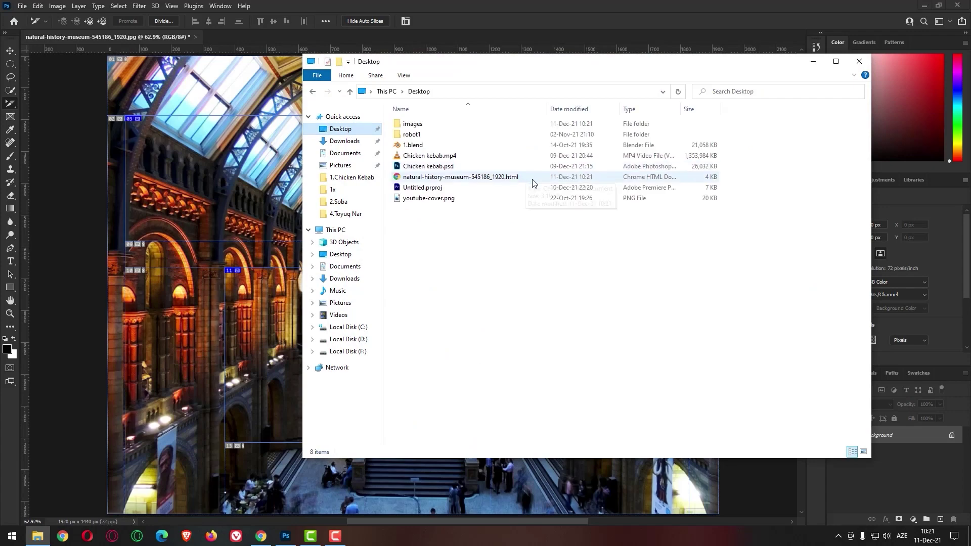
double_click(411, 125)
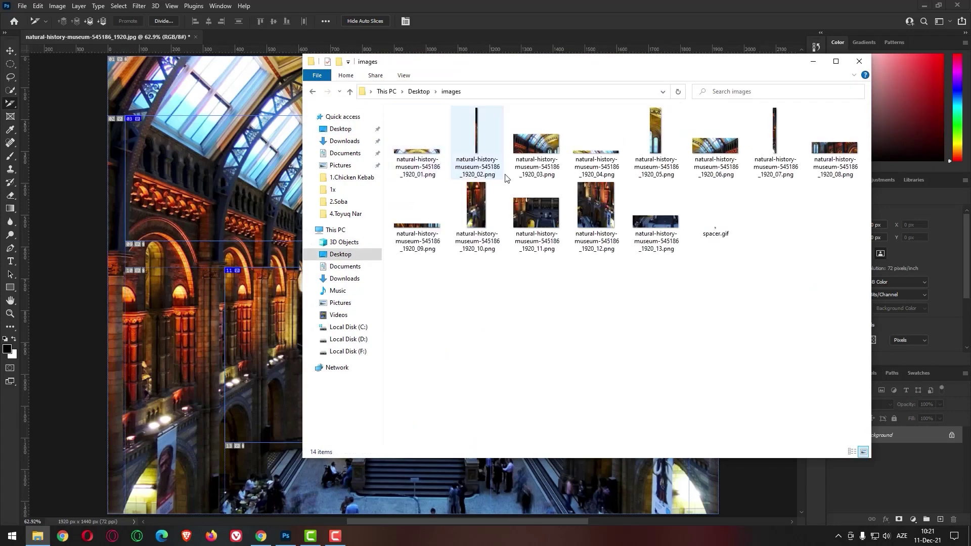
drag(478, 66, 501, 81)
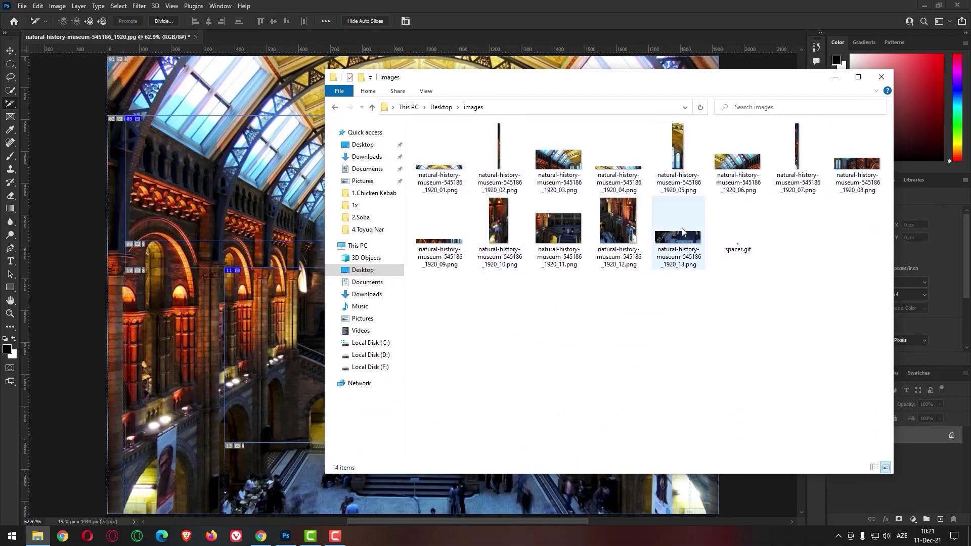
mouse_move(362, 144)
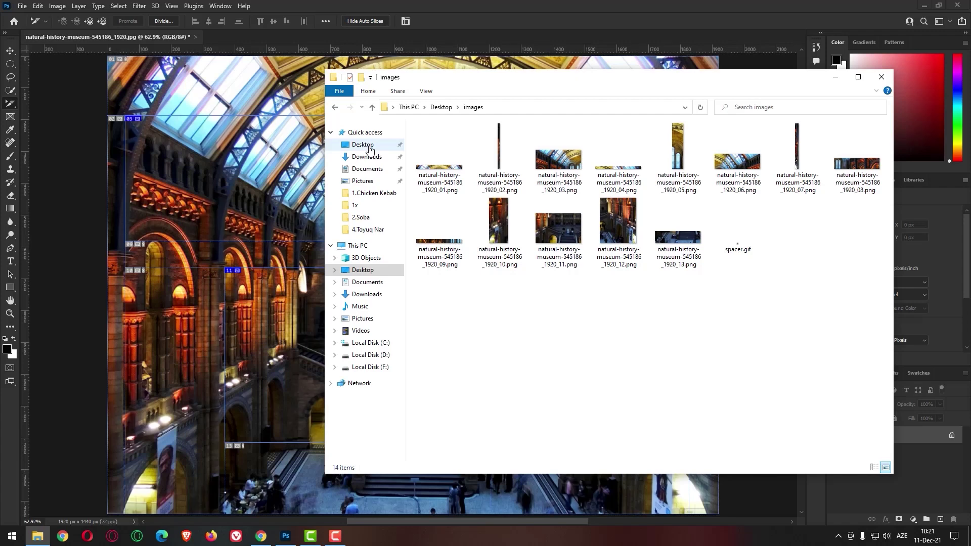
click(369, 147)
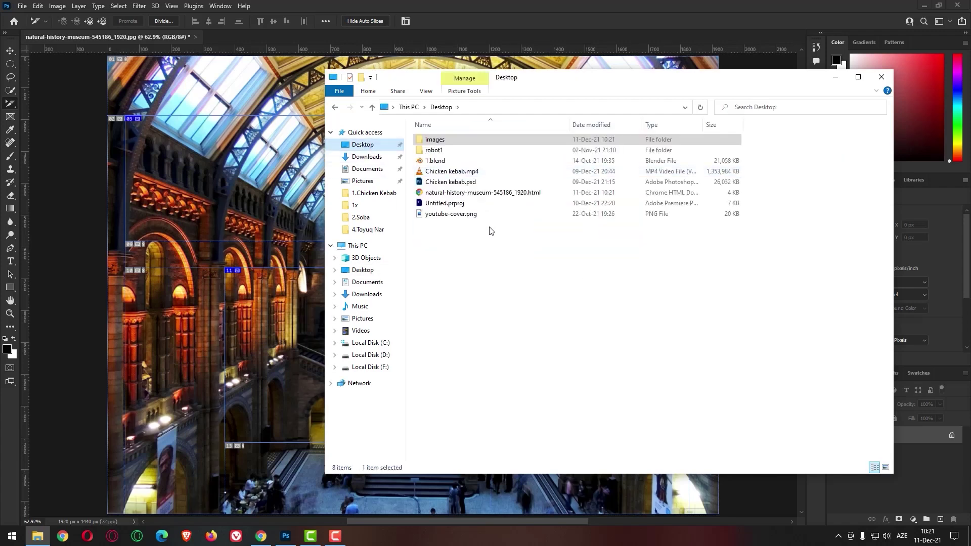
click(444, 194)
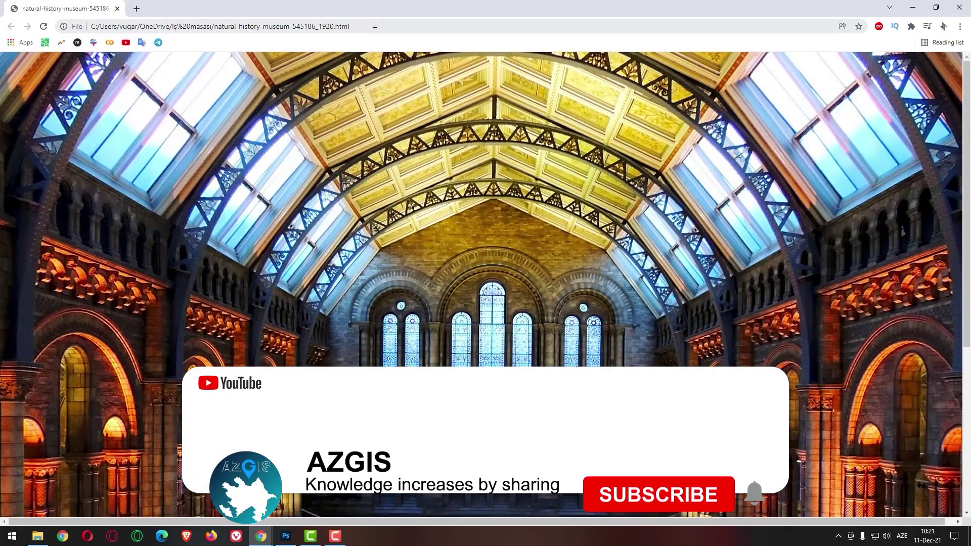
Close Chrome and the File Explorer window.
click(958, 7)
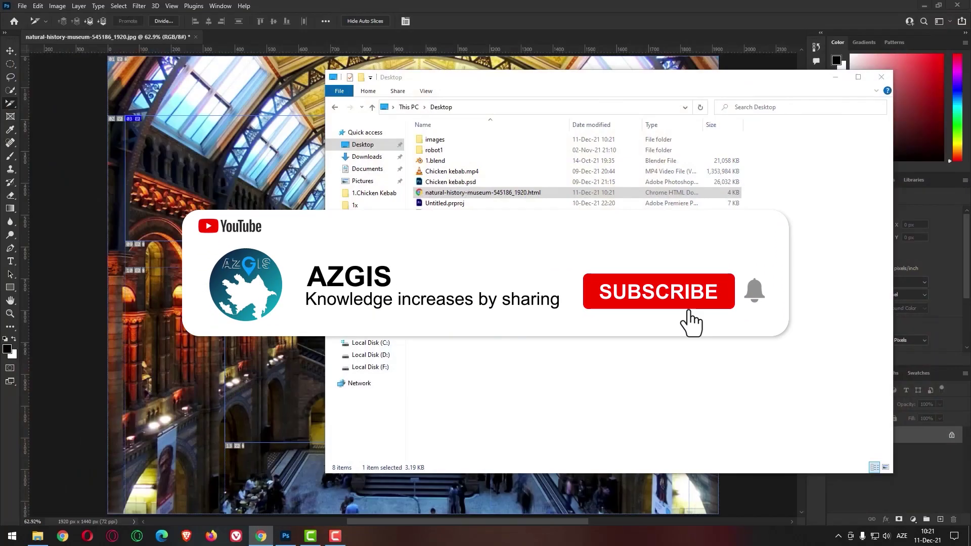
click(862, 79)
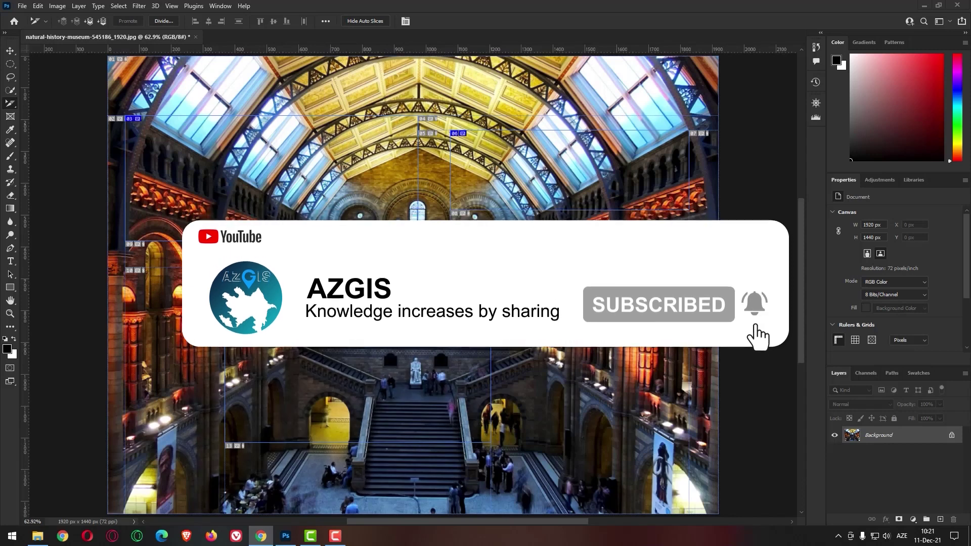